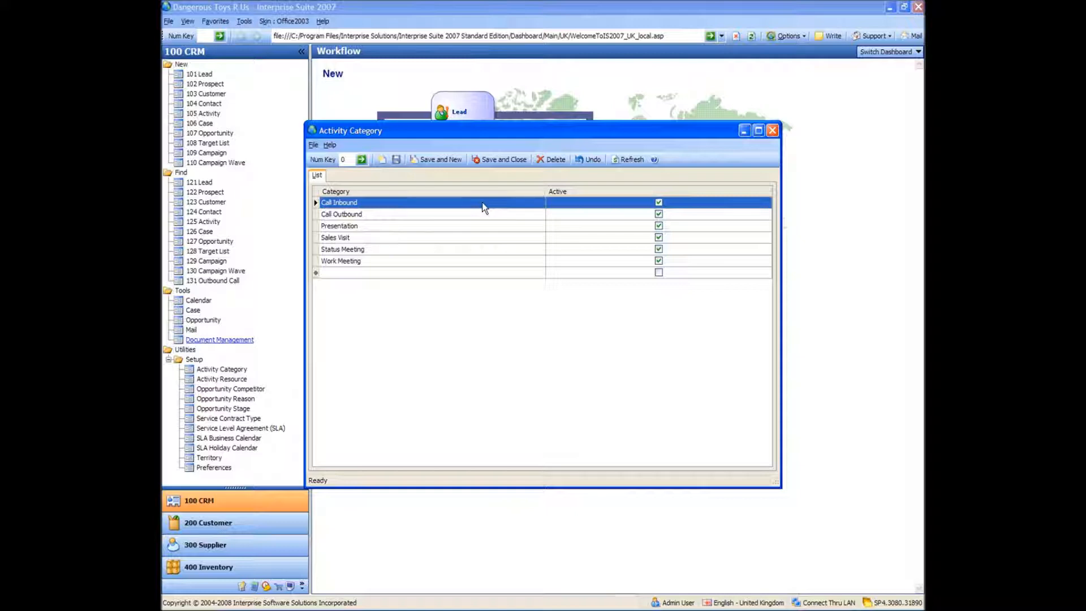
# Add a new activity category named Toy Testing and save and close the list
pyautogui.click(446, 273)
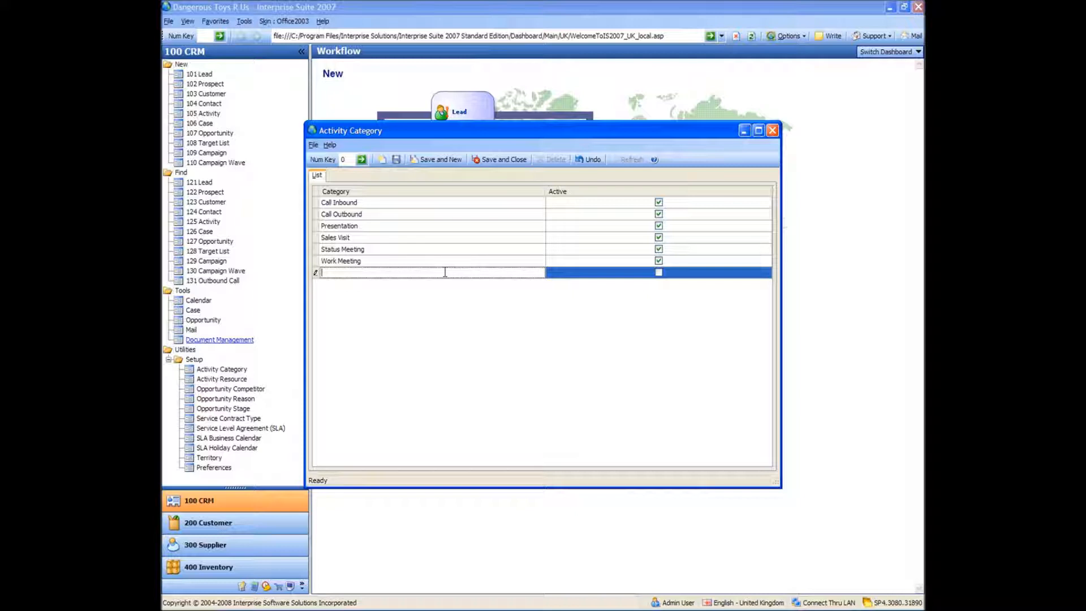
pyautogui.write('Toy Testing')
pyautogui.click(447, 276)
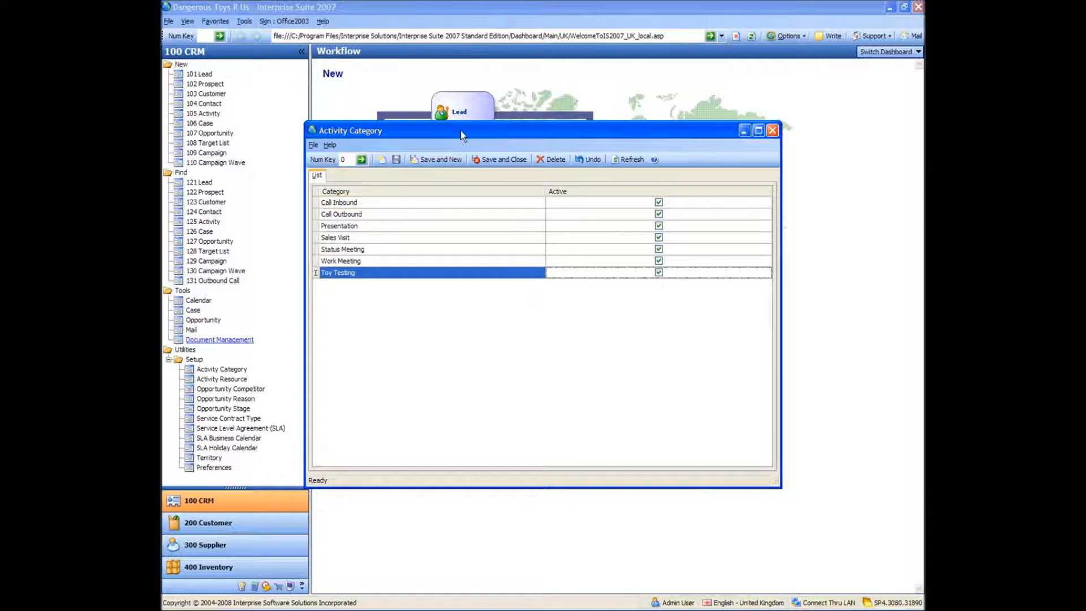
pyautogui.click(504, 160)
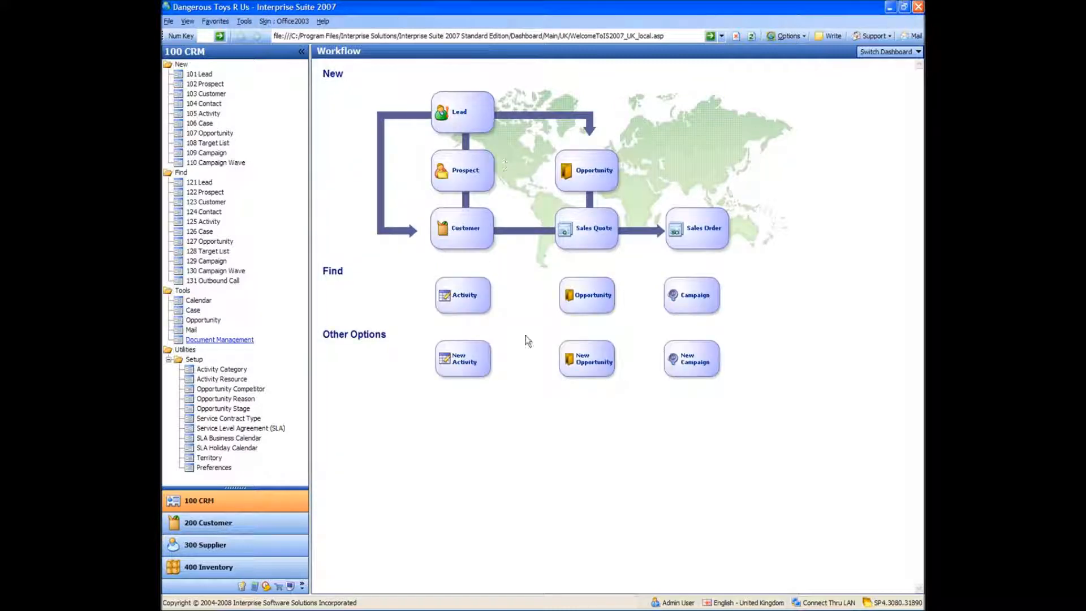
# Open the Activity Resource list, add a resource named Flame Thrower, and save it
pyautogui.click(221, 382)
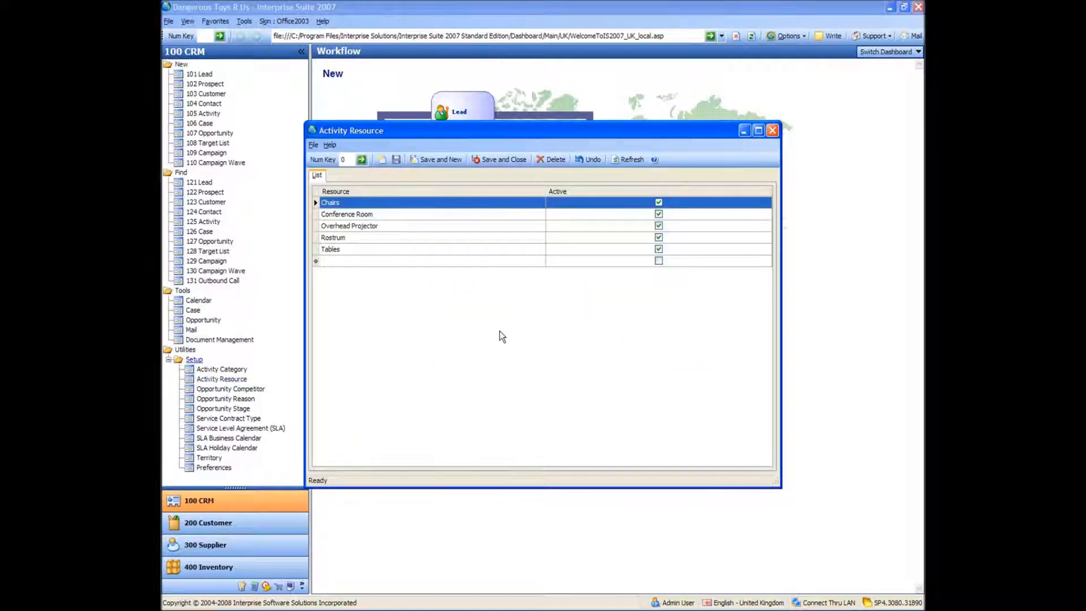
pyautogui.click(464, 261)
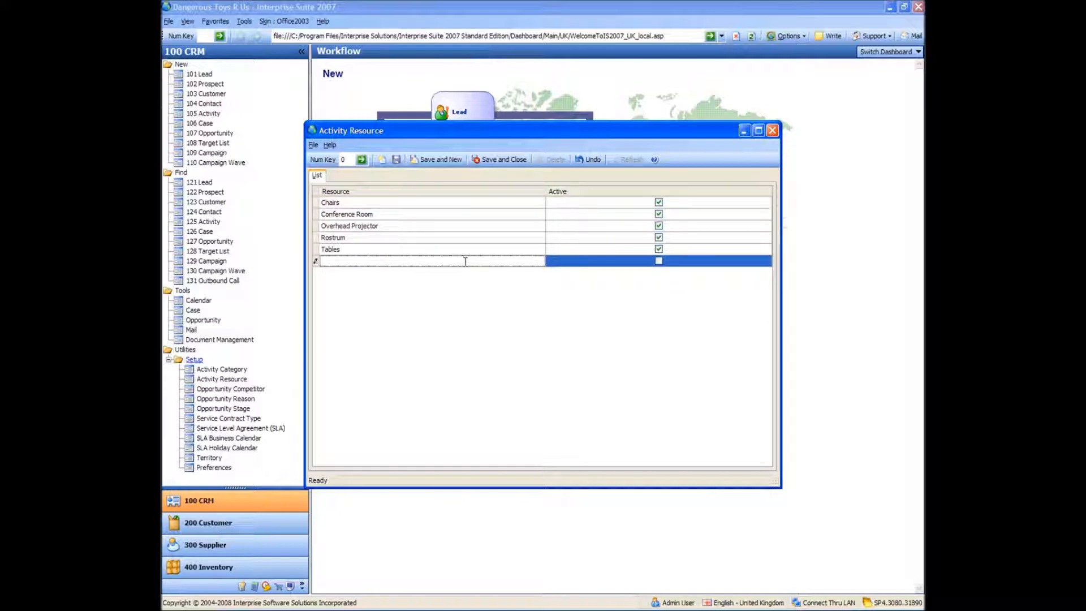
pyautogui.write('Flame Thrower')
pyautogui.click(466, 262)
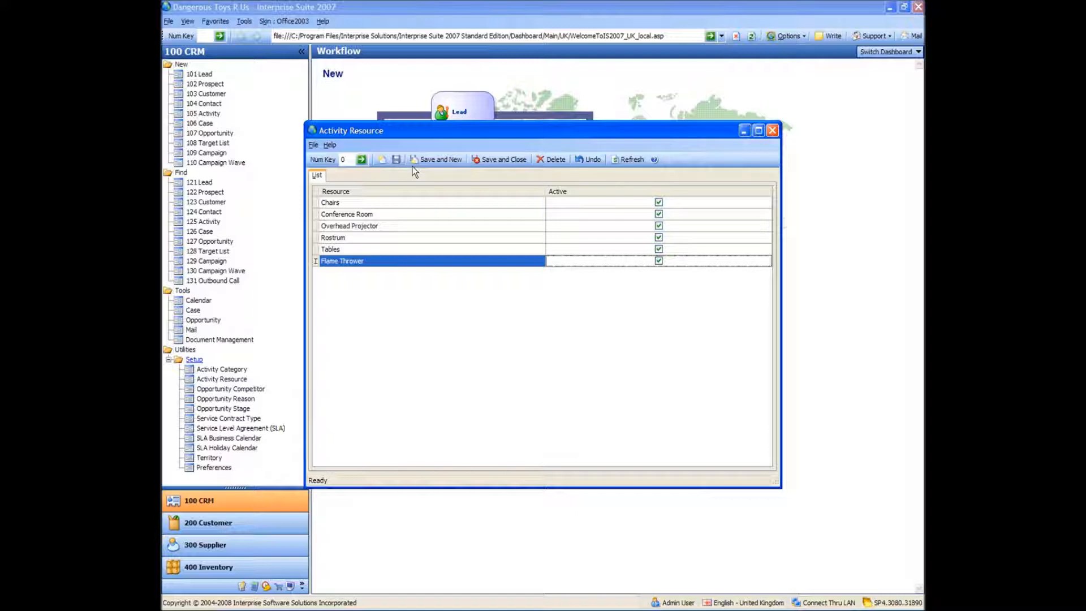
pyautogui.click(394, 160)
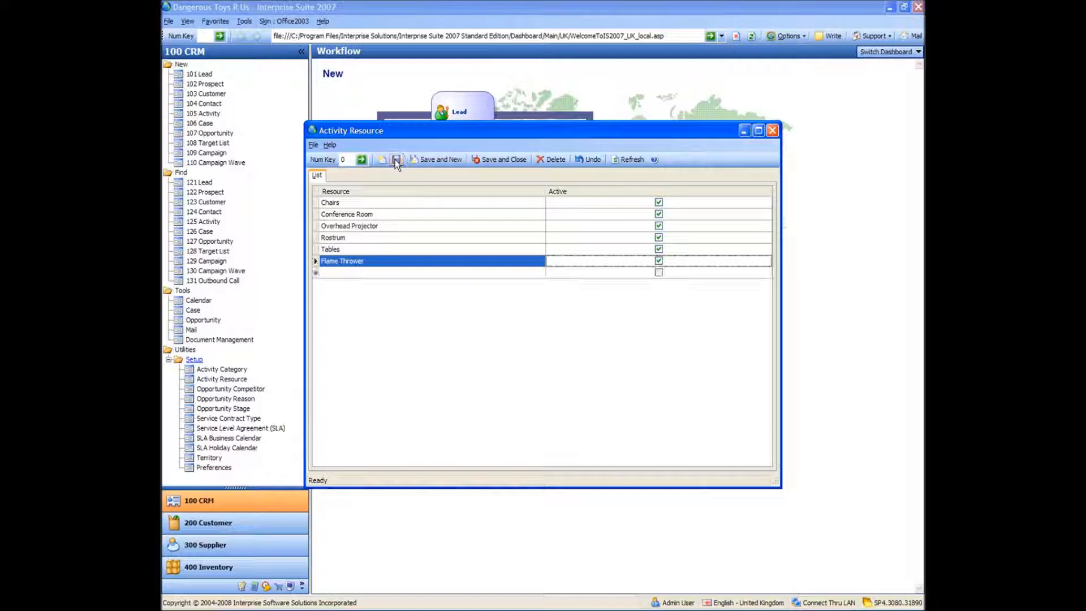
# Save and close the activity resource list
pyautogui.click(402, 276)
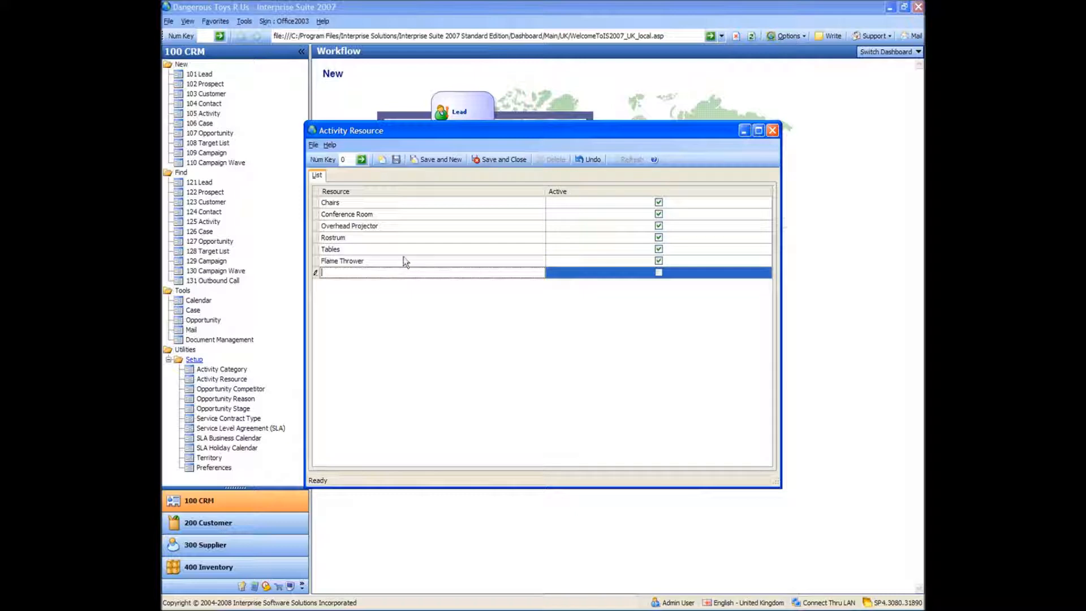
pyautogui.click(403, 261)
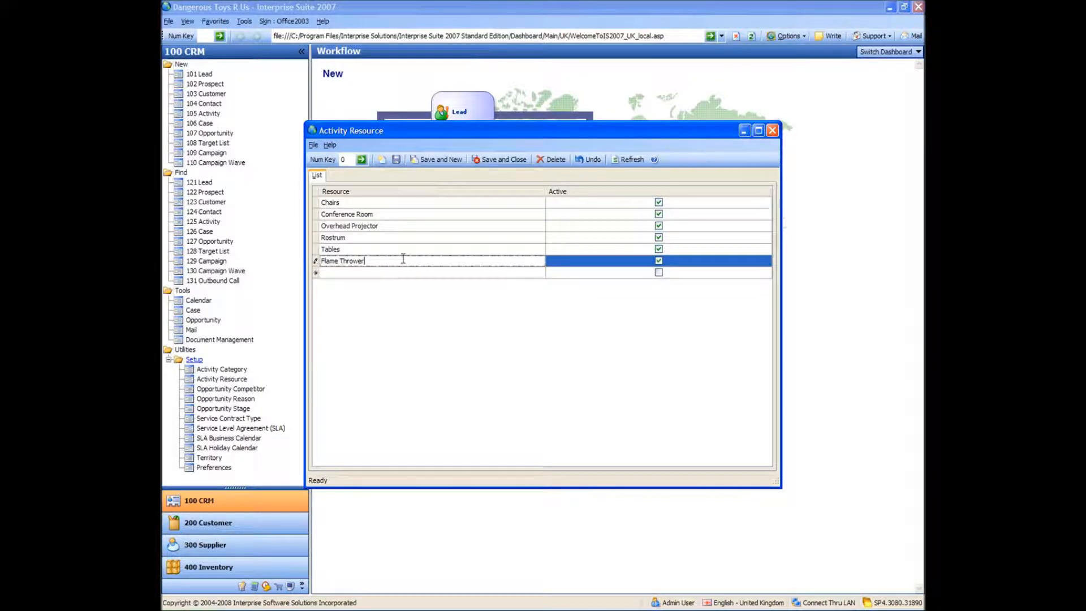
pyautogui.click(435, 160)
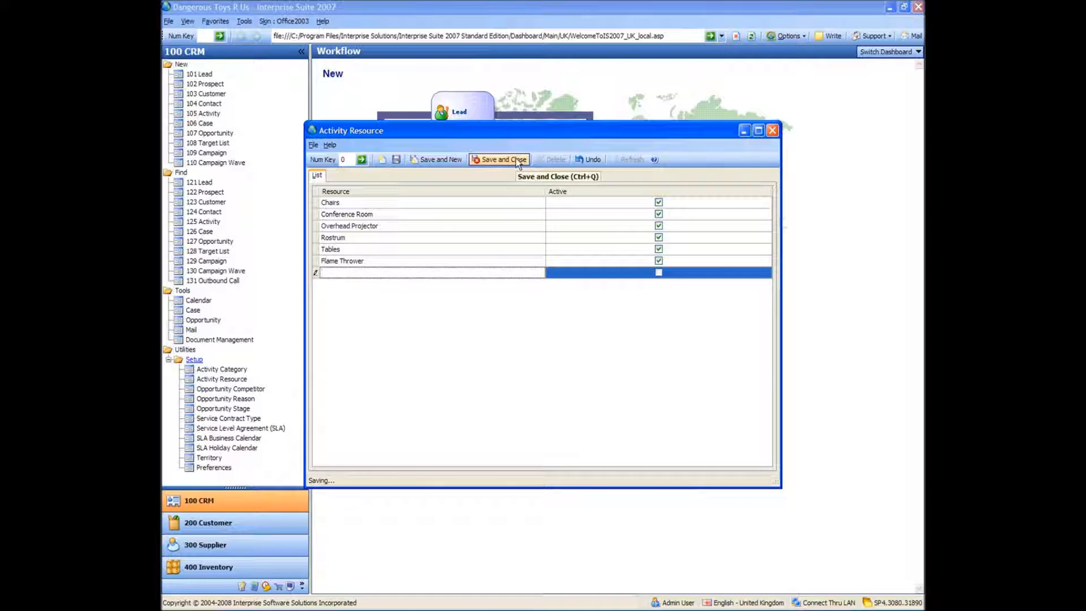
pyautogui.click(471, 260)
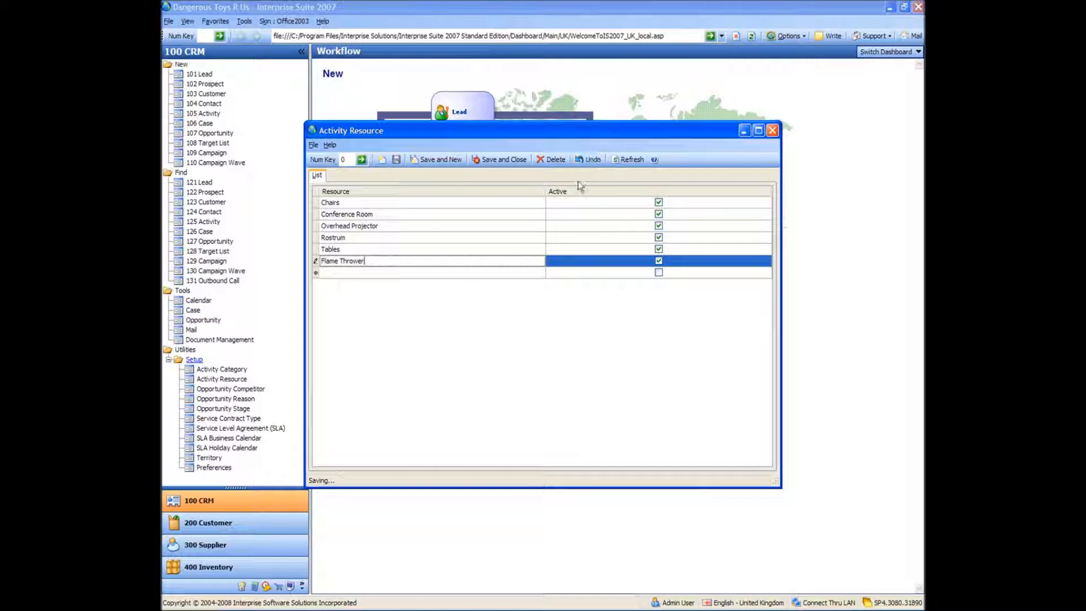
pyautogui.click(498, 161)
# Open Opportunity Competitor and start a new competitor named toys For Boys Inc
pyautogui.click(216, 389)
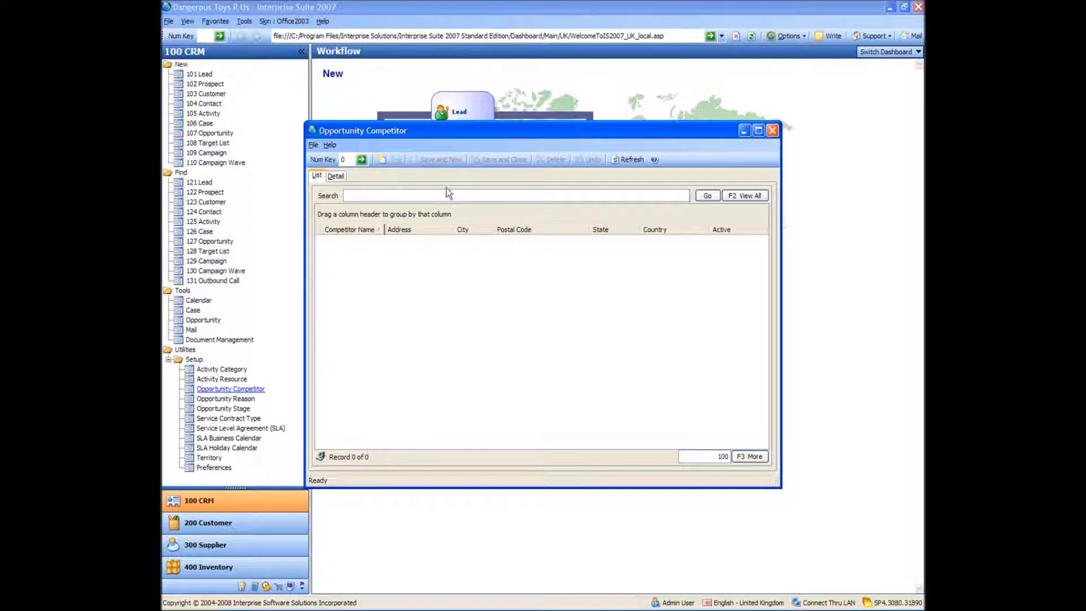
pyautogui.click(382, 159)
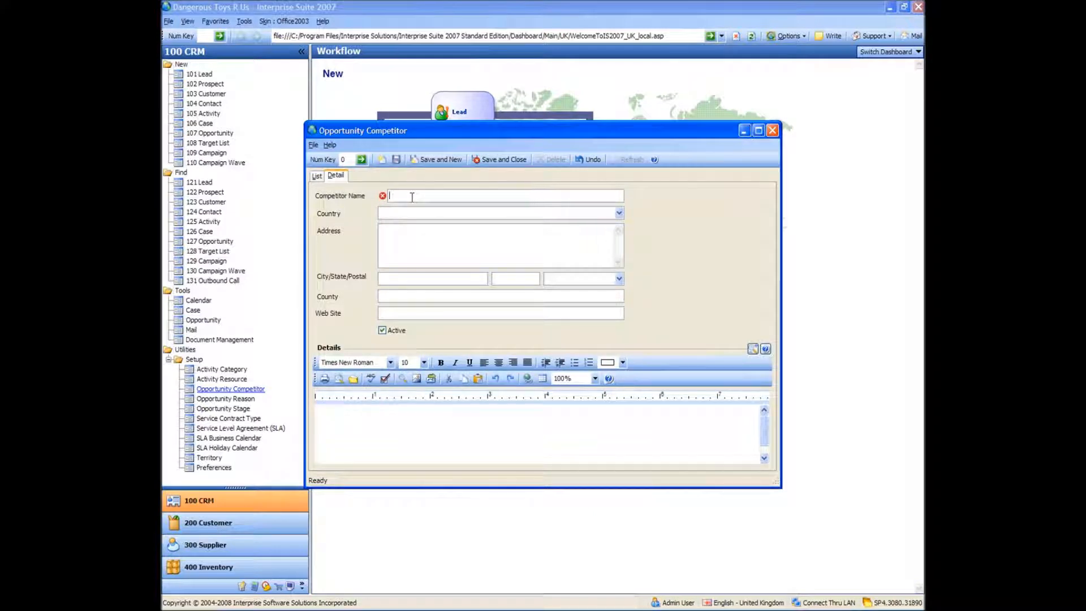
pyautogui.write('toys For Boys Inc')
pyautogui.press('Tab')
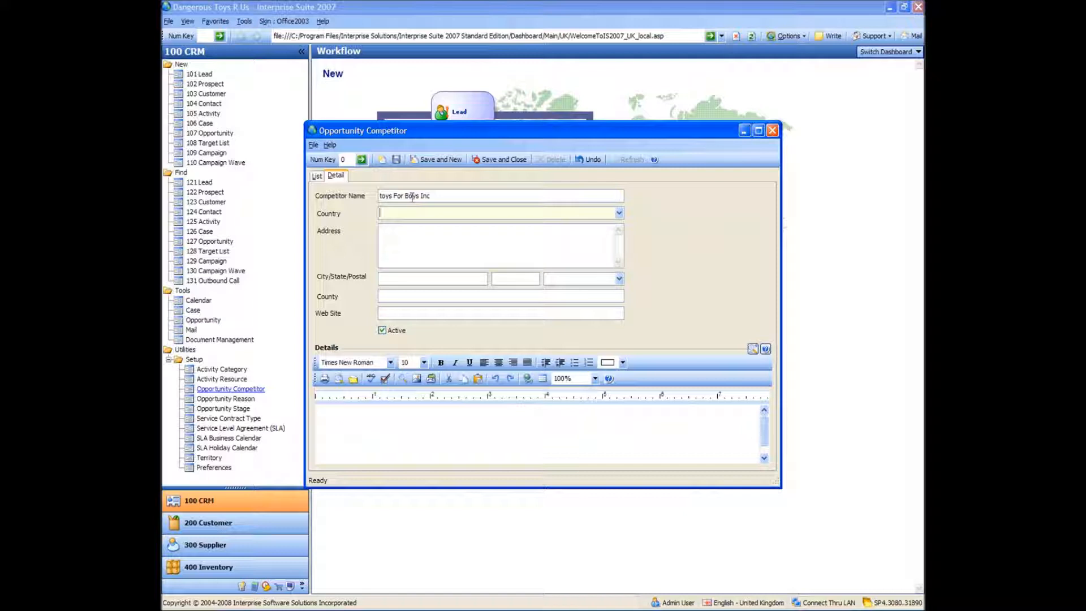
# Try to pick United States of America by searching the country lookup for united states
pyautogui.click(619, 213)
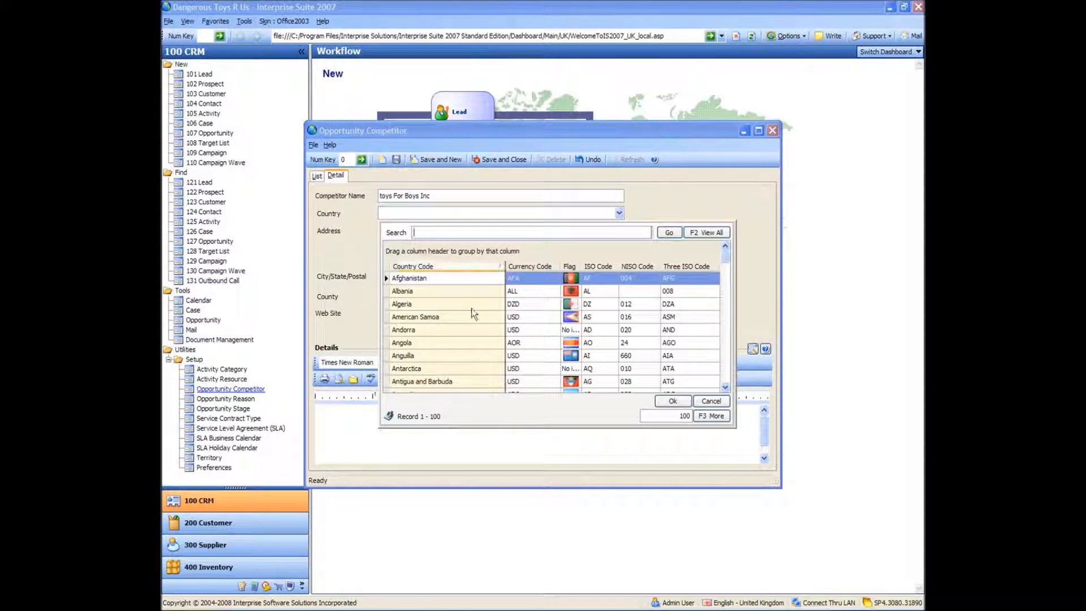
pyautogui.click(443, 231)
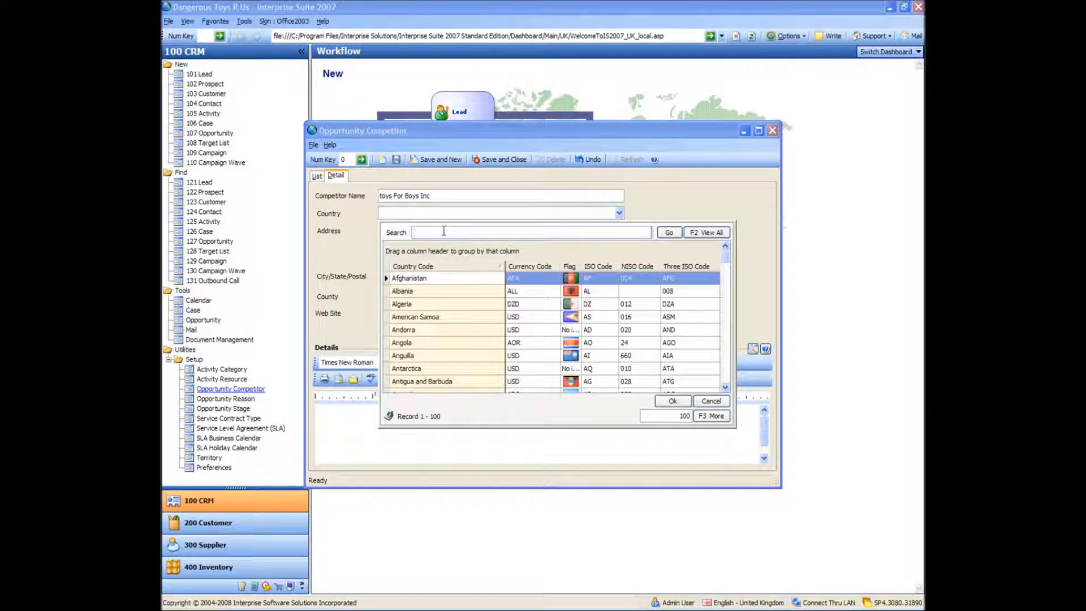
pyautogui.write('united states')
pyautogui.click(660, 233)
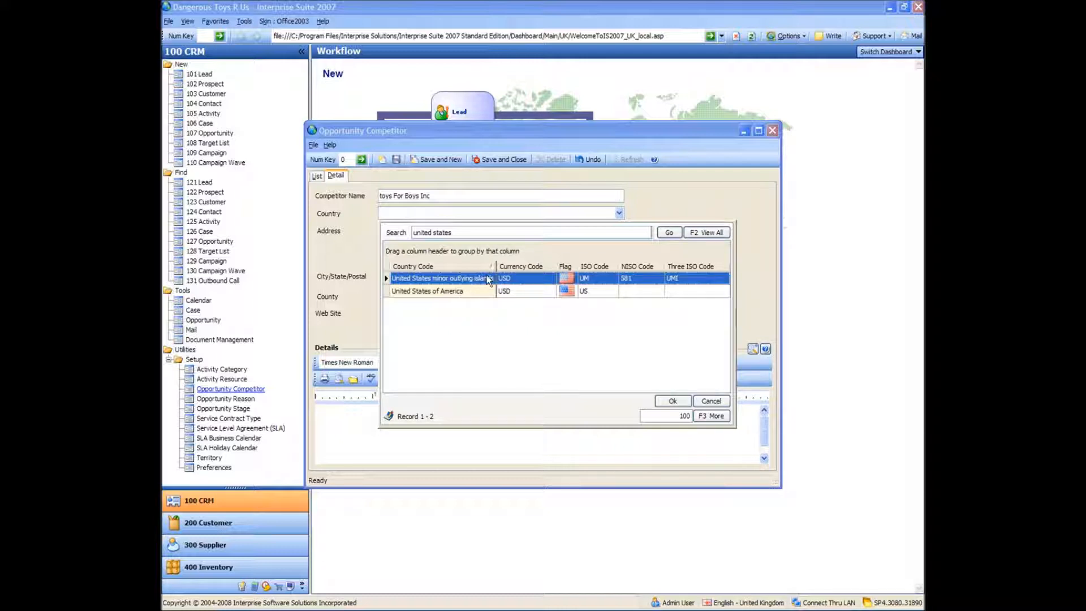
pyautogui.click(442, 292)
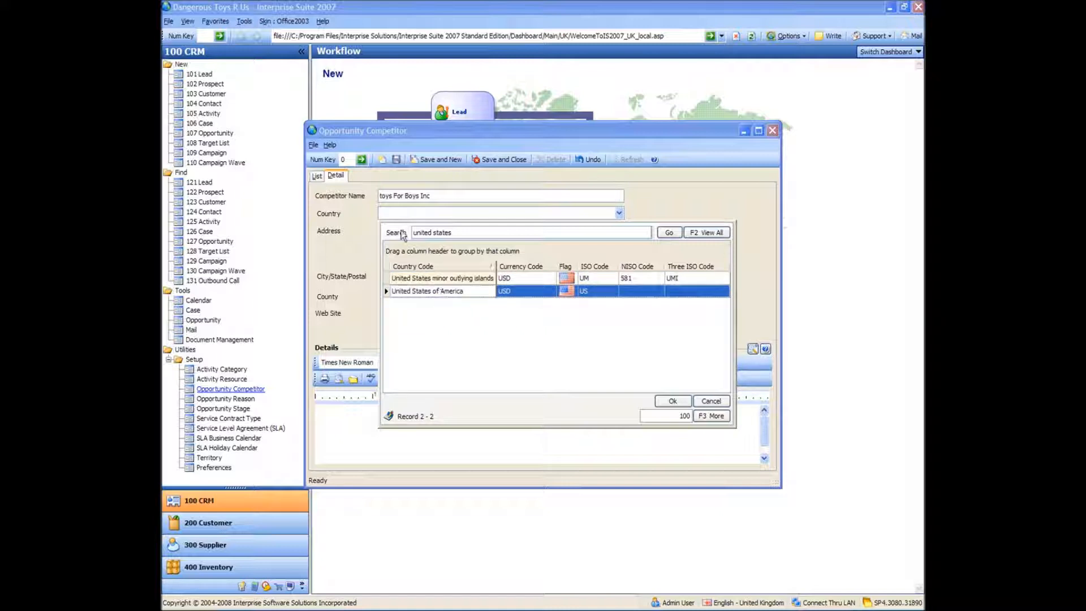
pyautogui.click(396, 213)
pyautogui.click(396, 213)
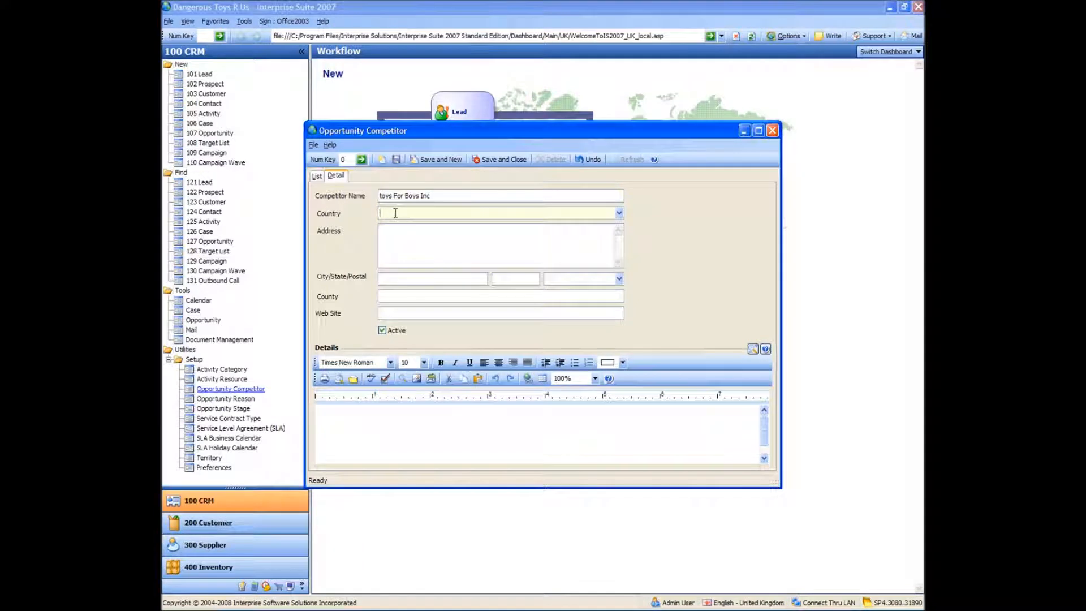
# Set the competitor's country to United States of America by searching united states in the lookup
pyautogui.write('united states')
pyautogui.press('Tab')
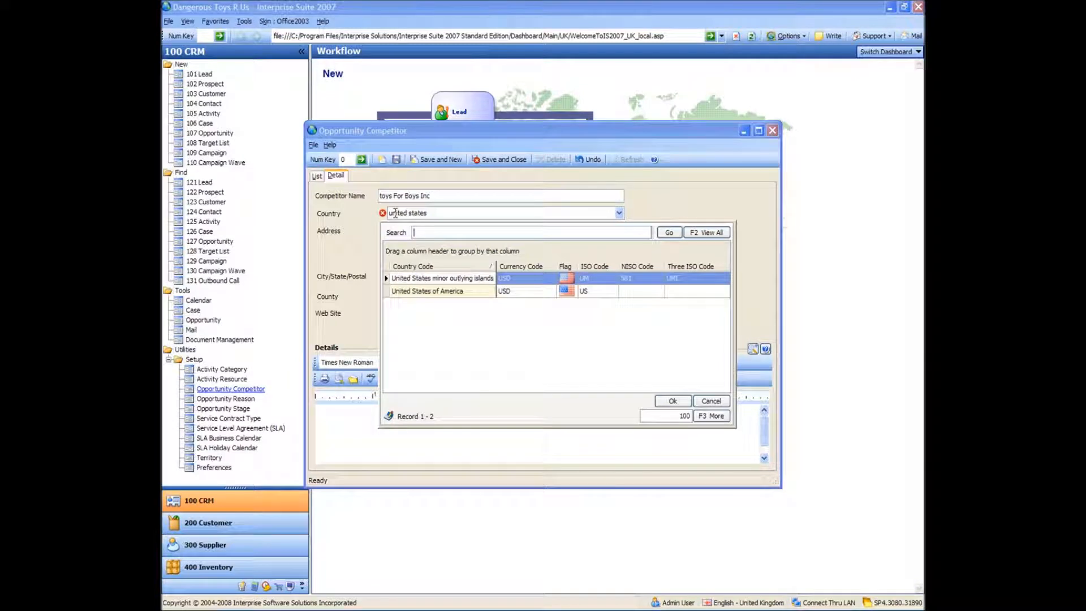
pyautogui.click(441, 290)
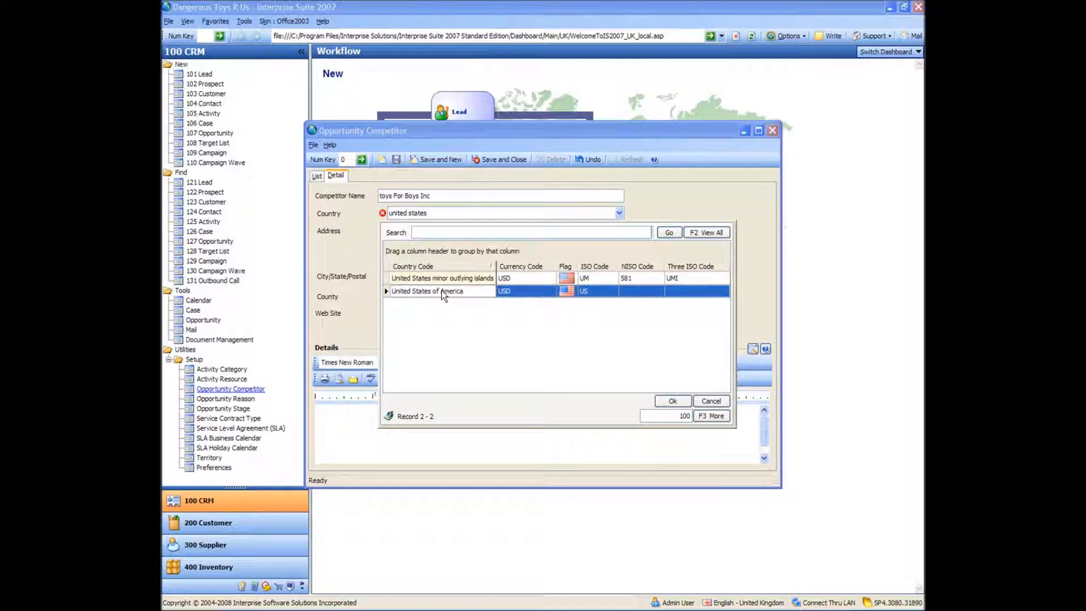
pyautogui.click(671, 400)
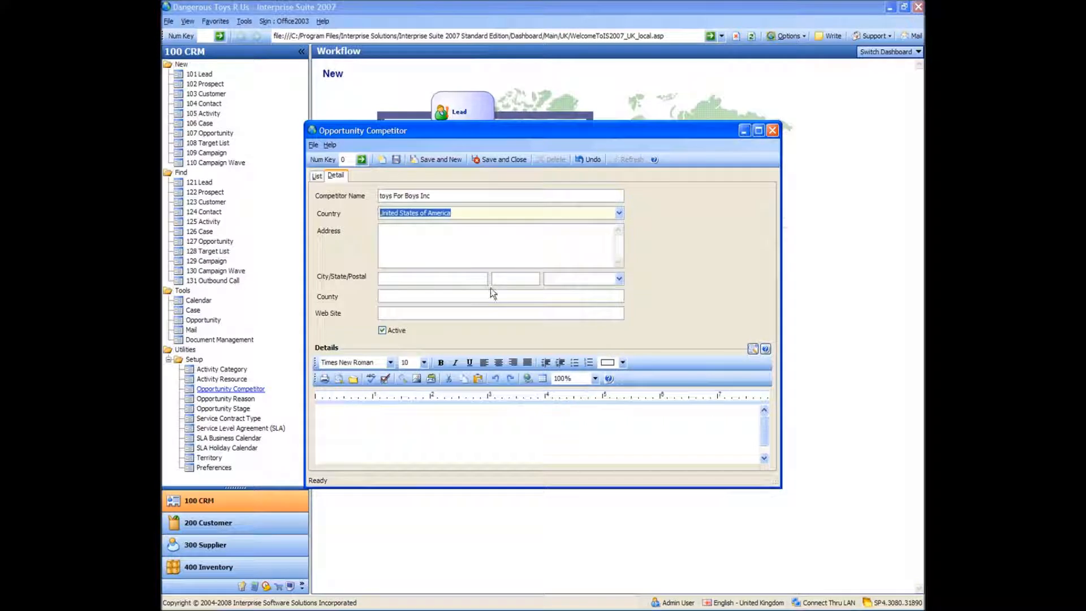
# Clear the competitor's country field
pyautogui.click(463, 212)
pyautogui.moveTo(463, 212); pyautogui.dragTo(378, 213)
pyautogui.press('Delete')
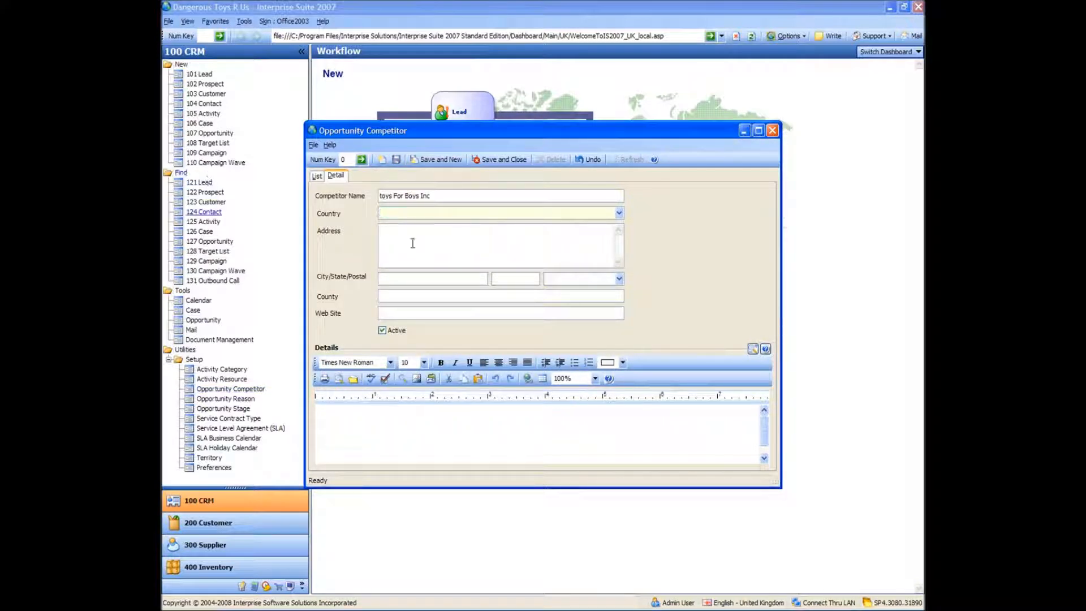
# Browse the full country lookup list with all records shown
pyautogui.click(618, 214)
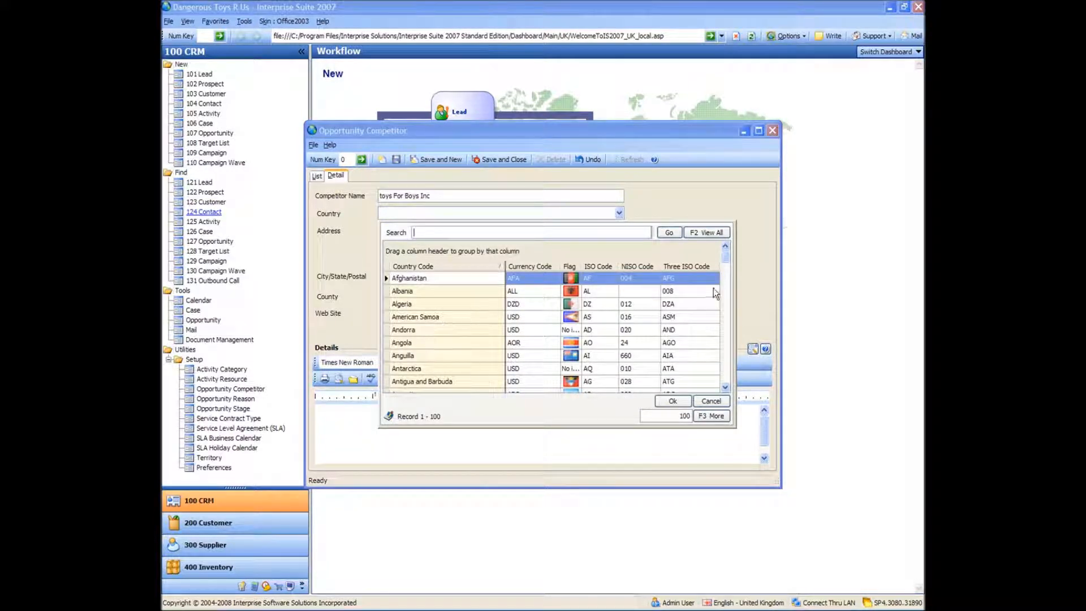
pyautogui.moveTo(728, 256); pyautogui.dragTo(730, 370)
pyautogui.click(725, 388)
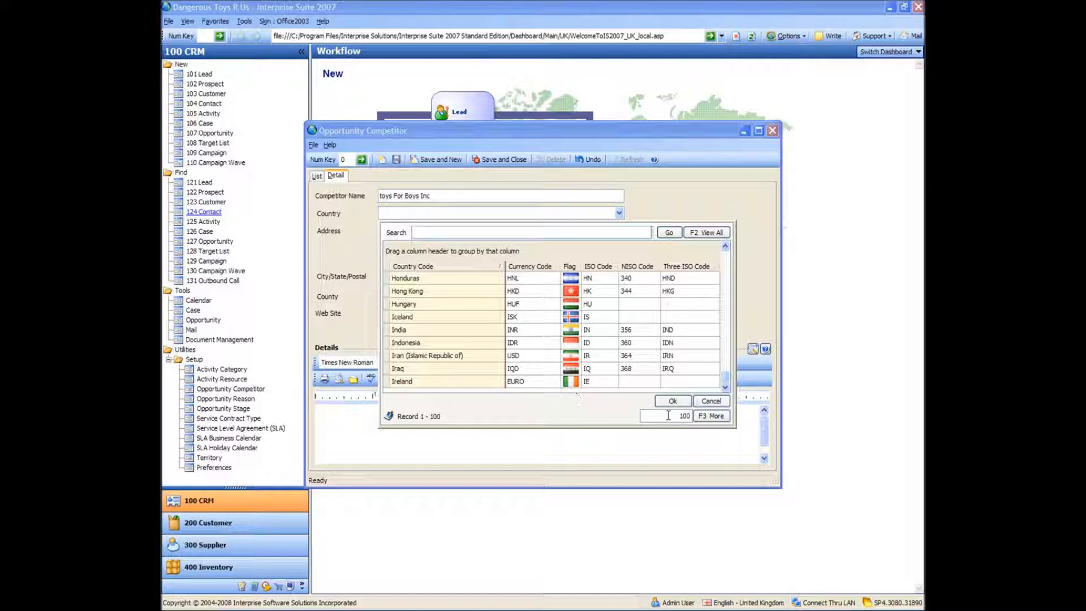
pyautogui.moveTo(668, 415); pyautogui.dragTo(692, 419)
pyautogui.click(455, 229)
pyautogui.click(704, 233)
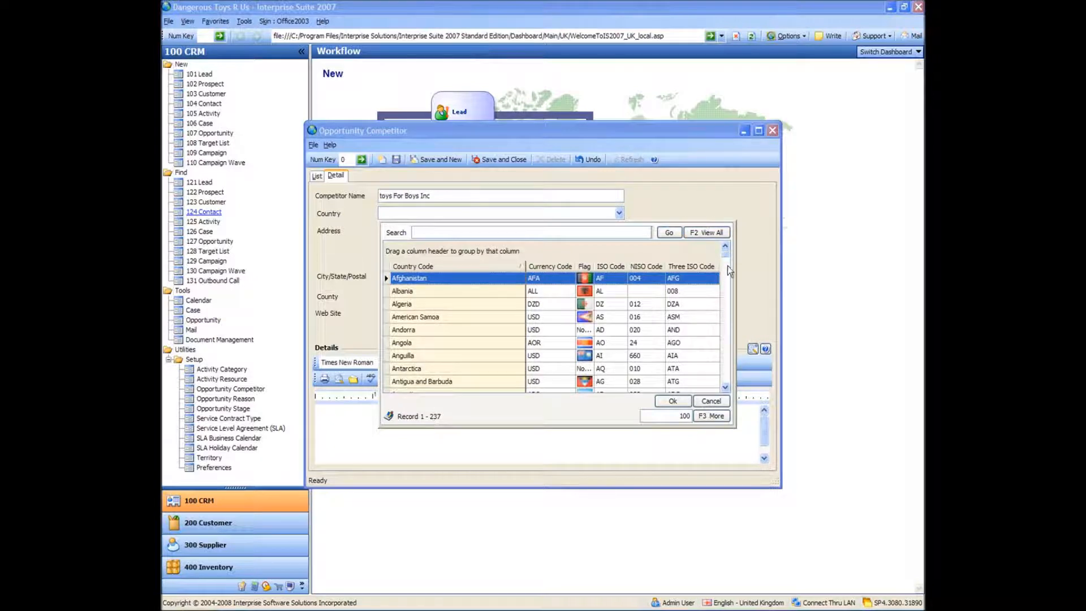
pyautogui.moveTo(728, 256); pyautogui.dragTo(729, 382)
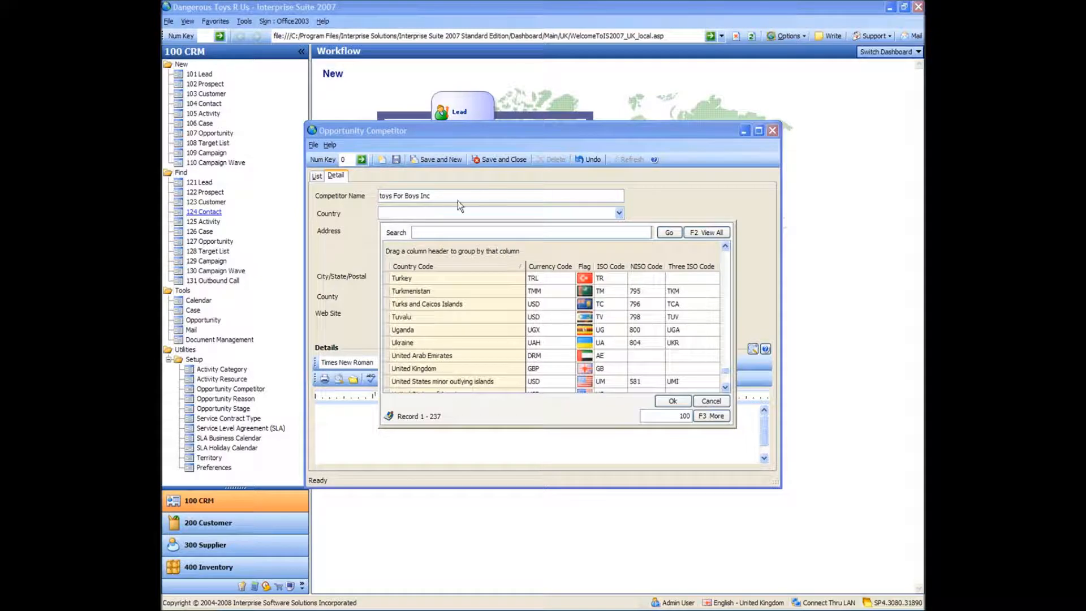
pyautogui.click(443, 215)
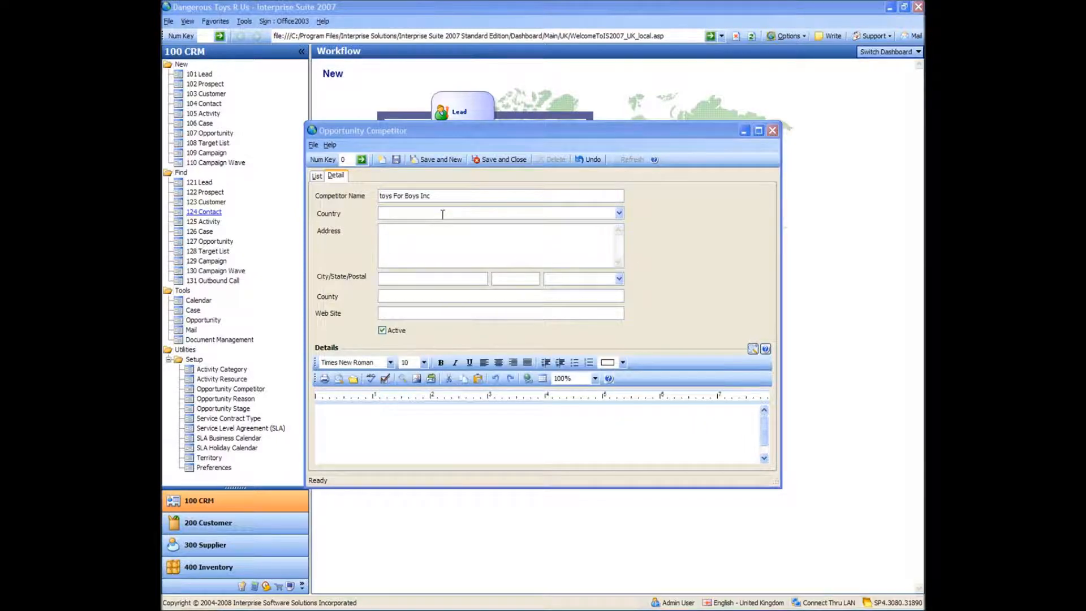
# Set the country to United States of America by typing united states and choosing it from the matches
pyautogui.write('uni')
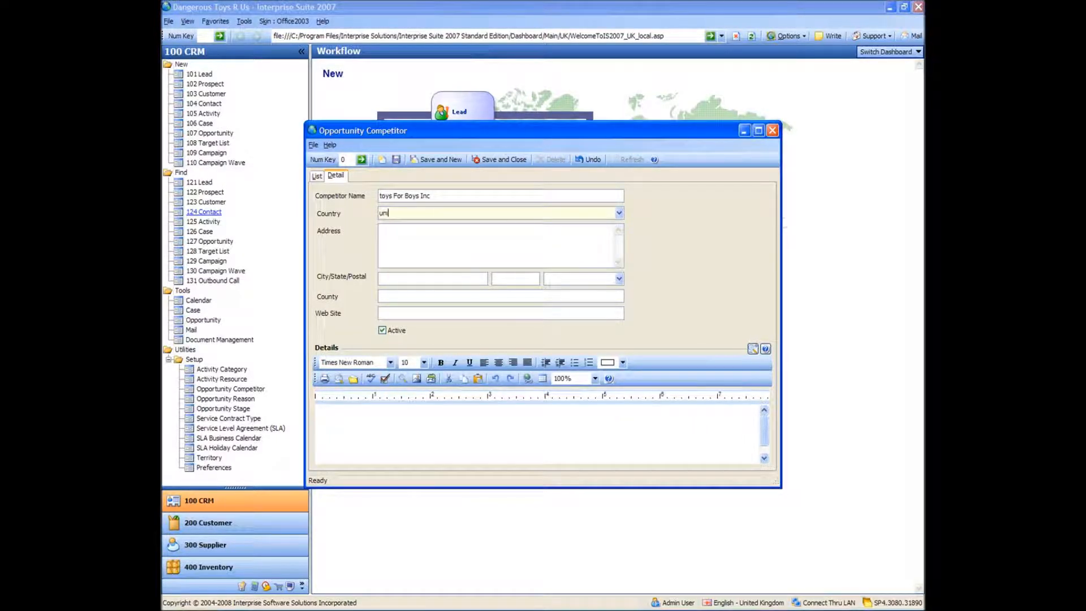
pyautogui.write('ted states')
pyautogui.press('Tab')
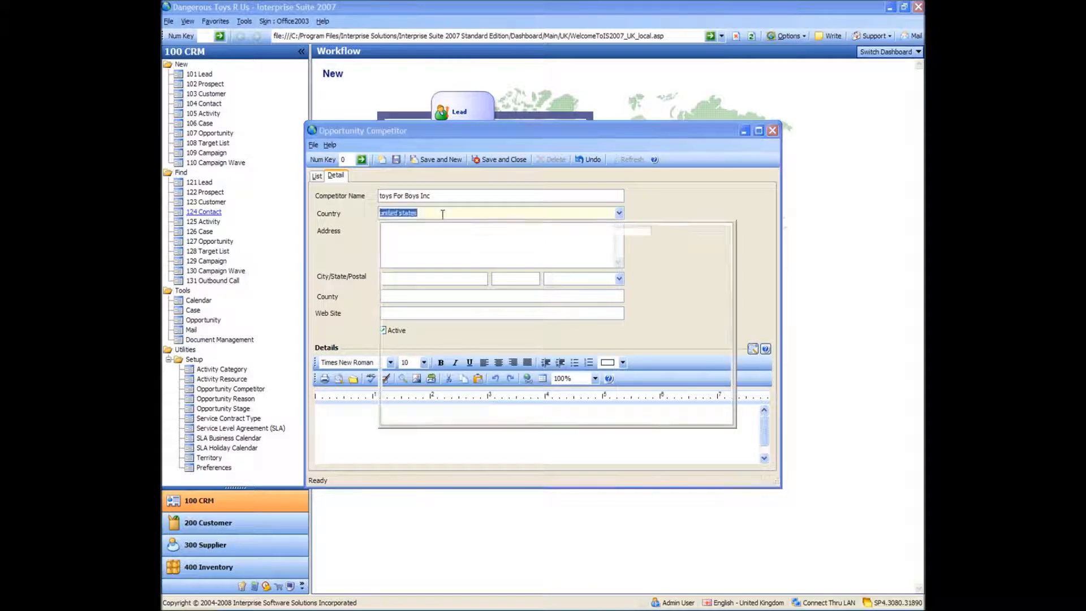
pyautogui.press('Down')
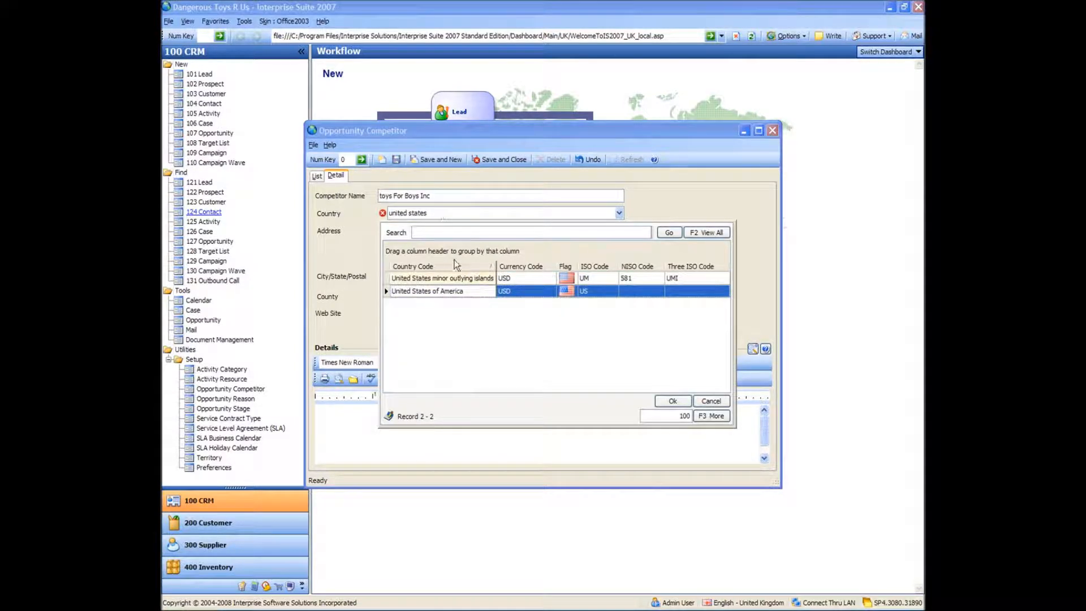
pyautogui.press('Return')
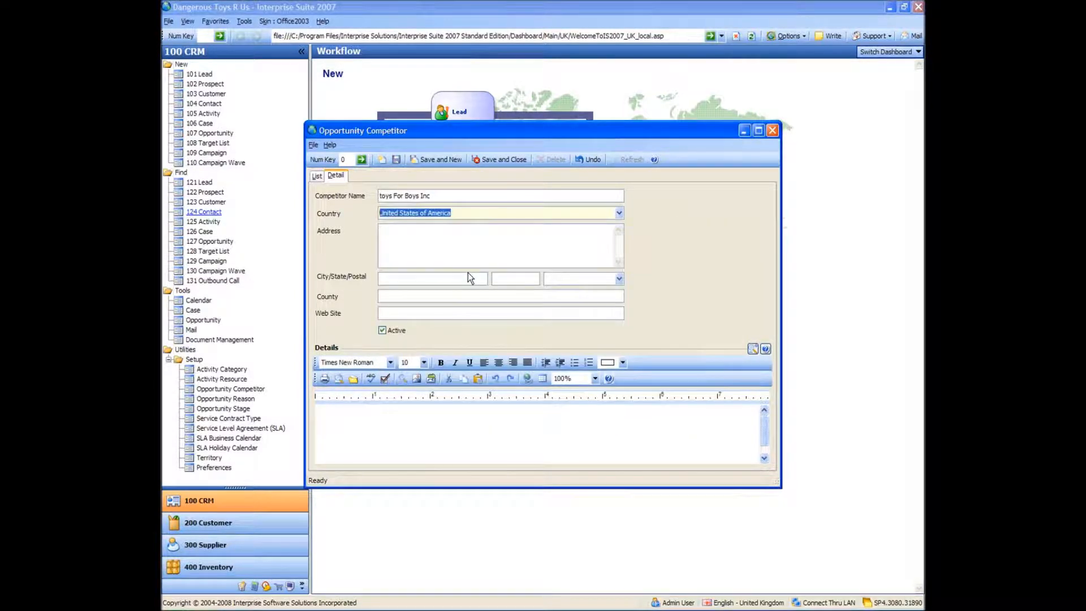
pyautogui.click(478, 241)
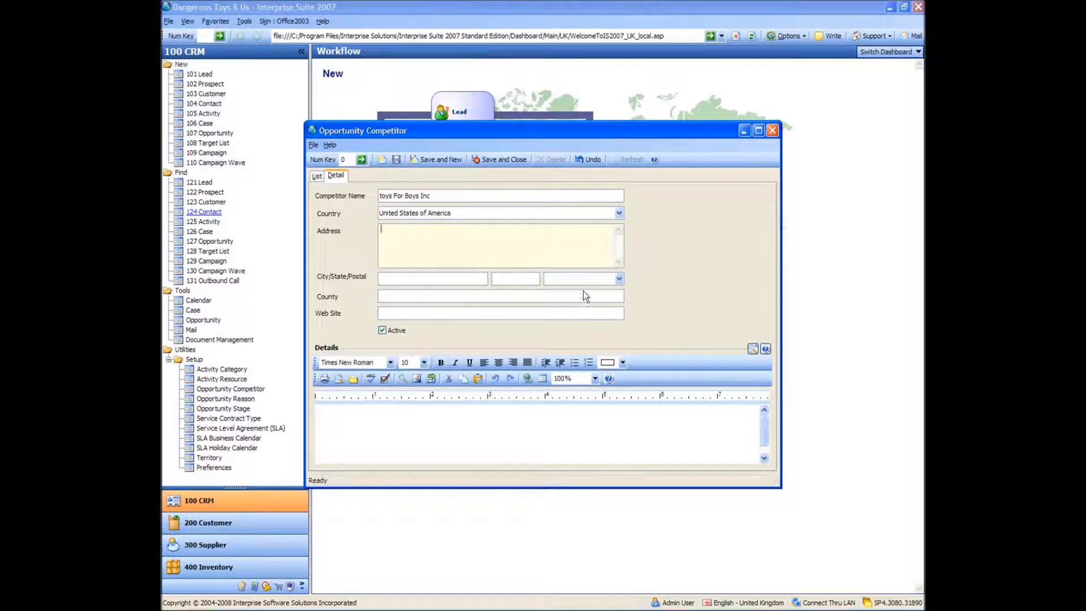
# Set the competitor's country to United Kingdom
pyautogui.click(467, 214)
pyautogui.write('united king')
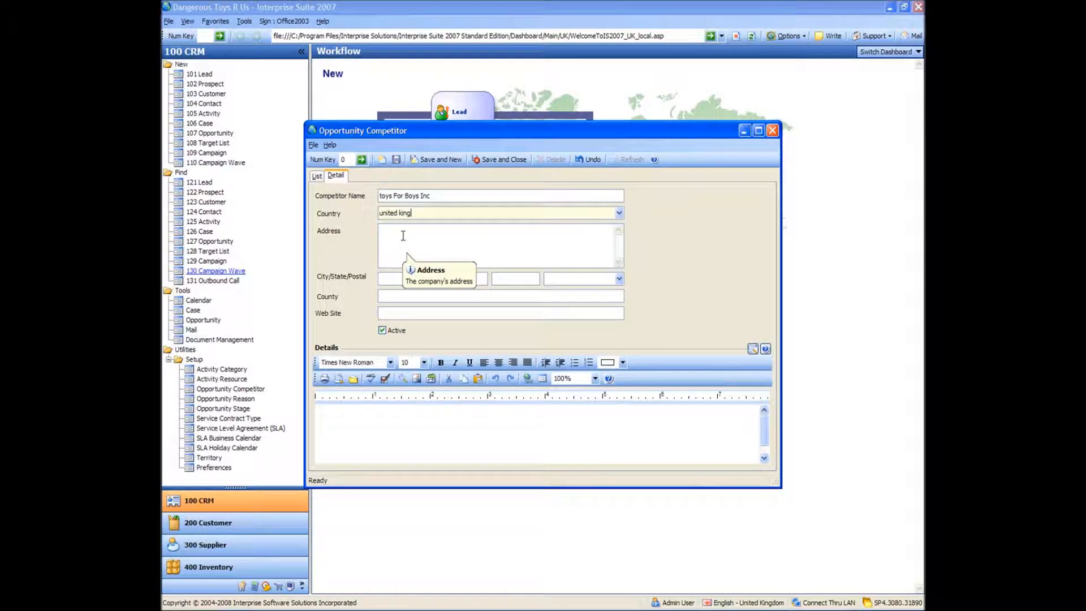
pyautogui.press('Tab')
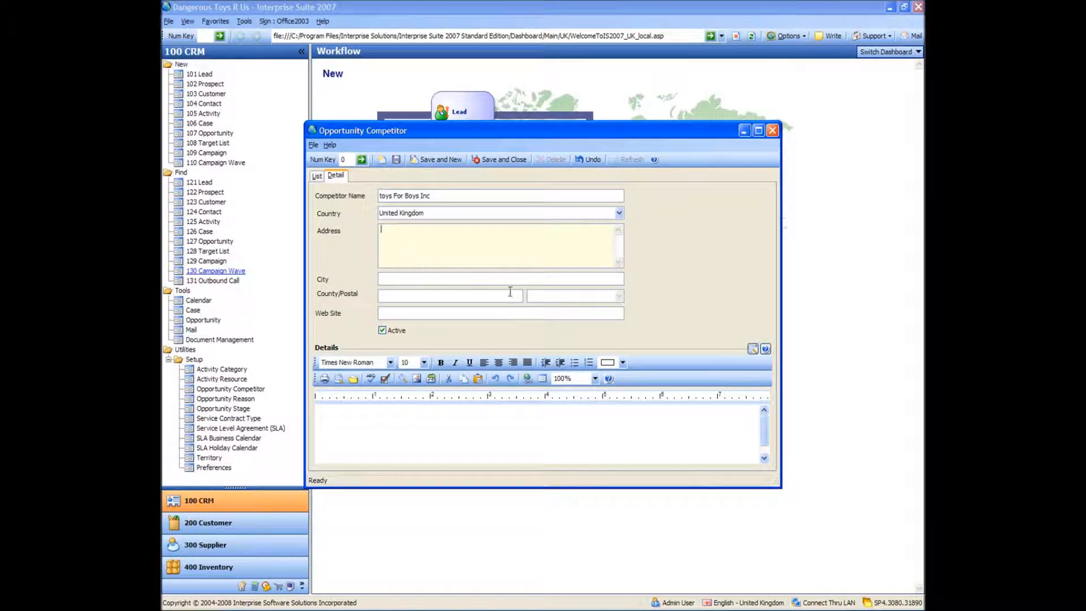
# Set the competitor's country to United States of America by searching united states and choosing it from the matches
pyautogui.click(433, 213)
pyautogui.write('uni')
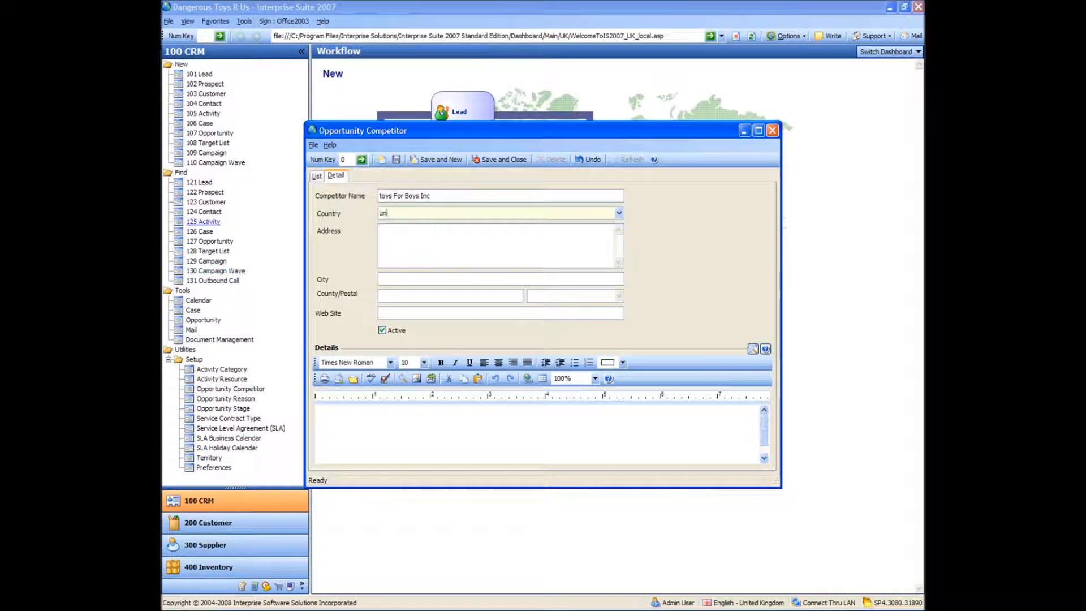
pyautogui.write('ted states')
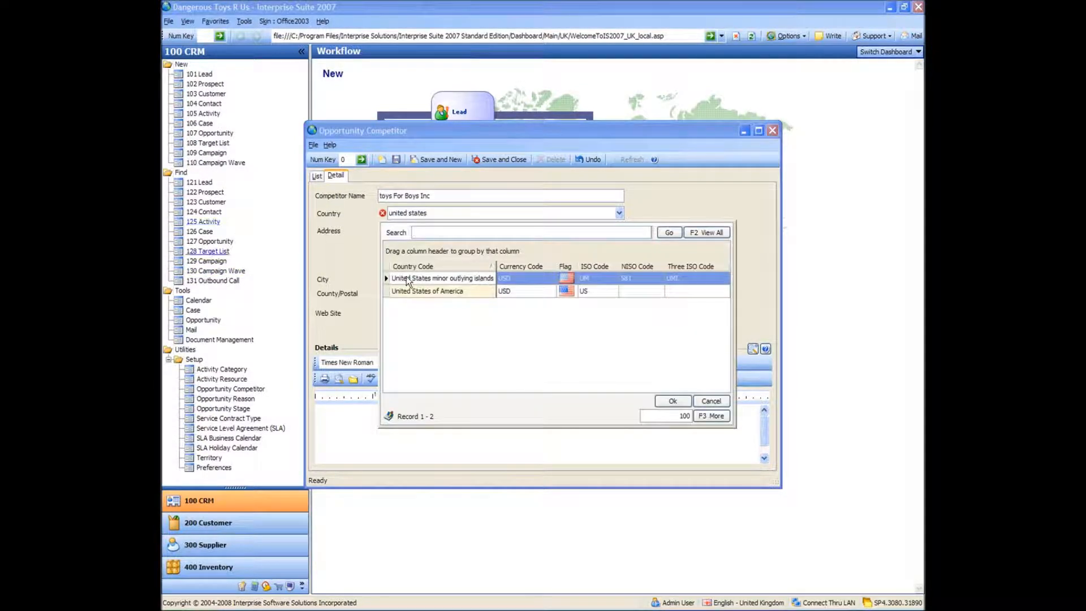
pyautogui.doubleClick(453, 291)
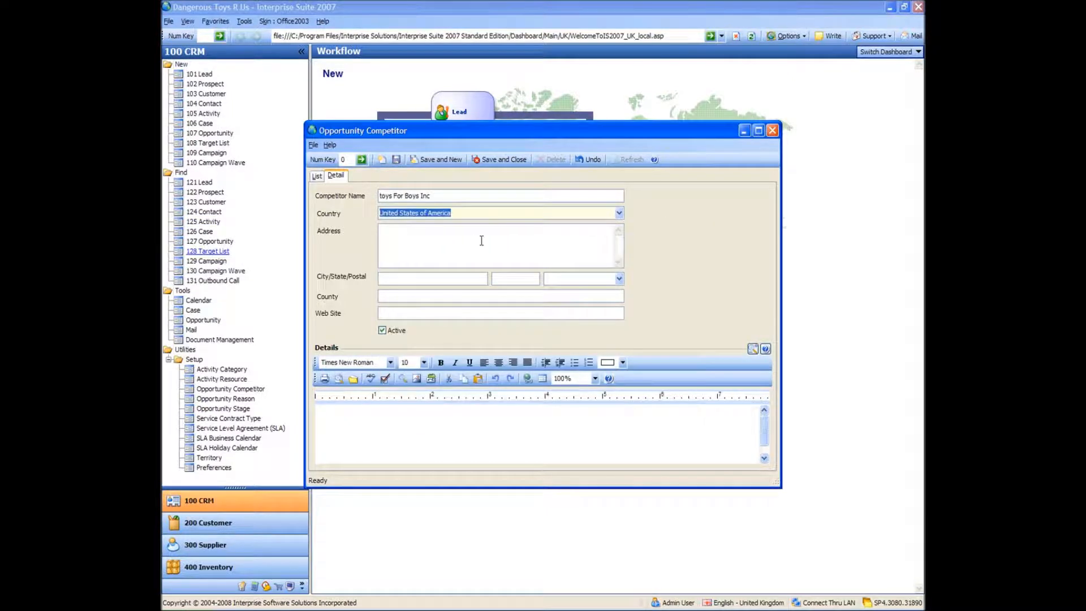
# Enter the address as 1234 Toy Lane, Toy Town on two lines
pyautogui.click(485, 240)
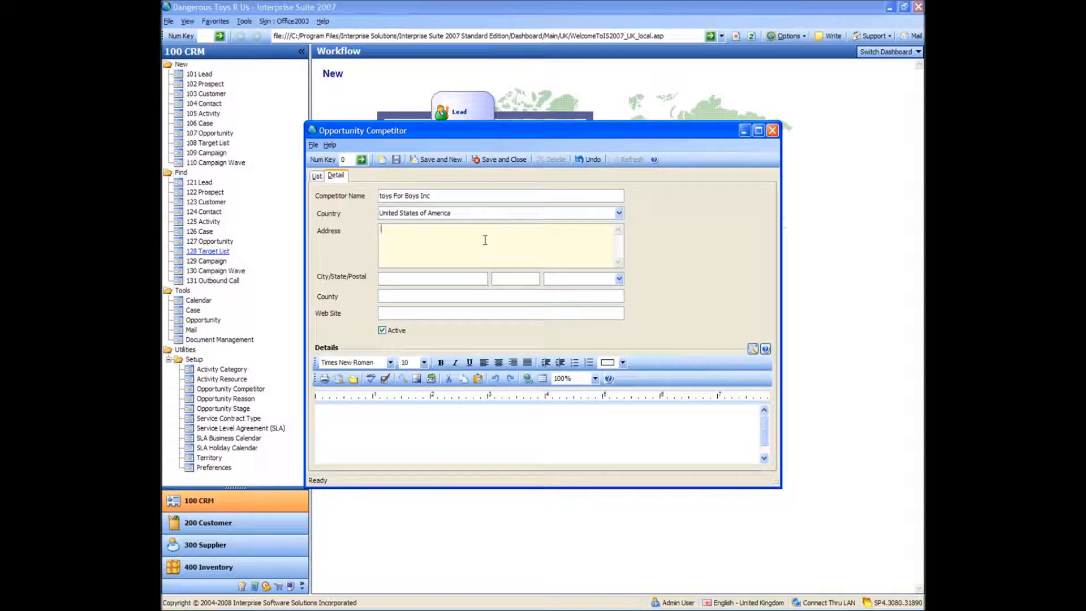
pyautogui.write('1234 Toy Lane ')
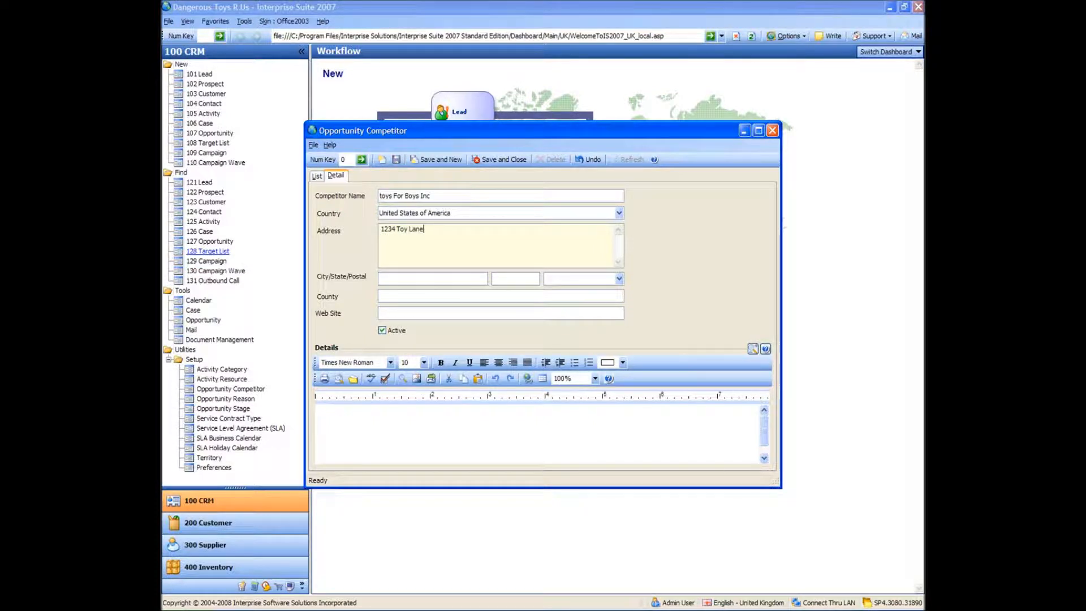
pyautogui.write('Toy Town')
# Enter the postal code 90210 for the competitor
pyautogui.click(579, 279)
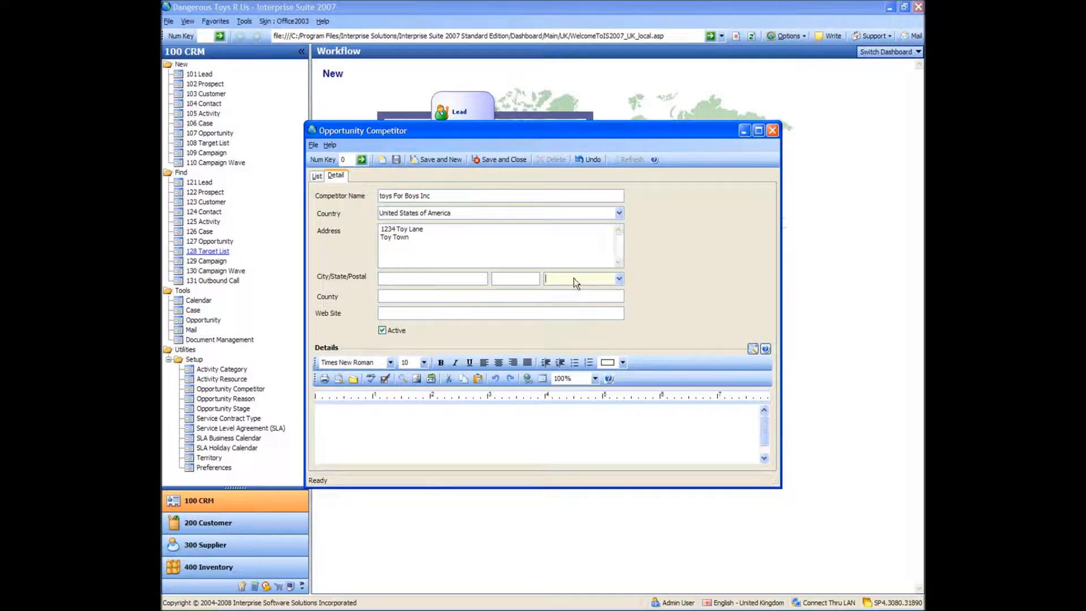
pyautogui.write('90210')
pyautogui.press('BackSpace')
pyautogui.press('BackSpace')
pyautogui.write('10')
pyautogui.press('Tab')
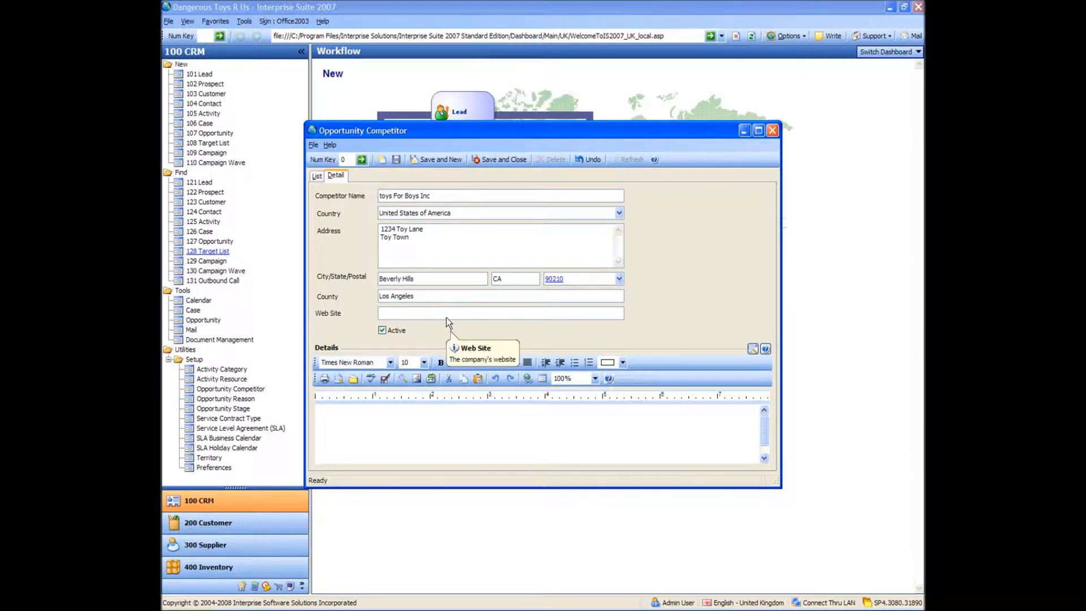
# Write Their Toys Kill in the details notes and save the competitor record
pyautogui.click(449, 414)
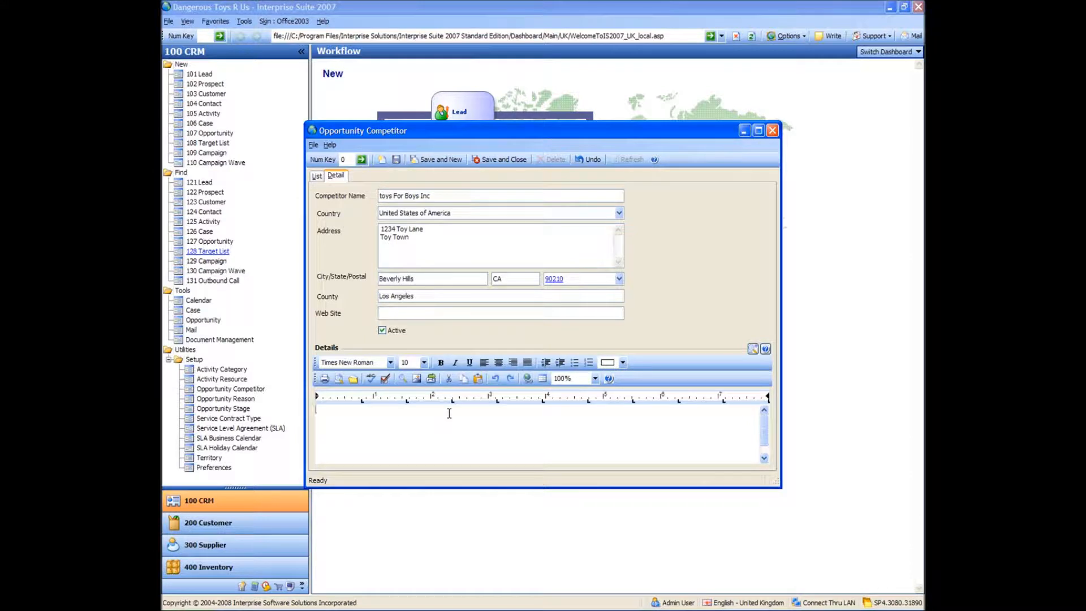
pyautogui.write('Their Toys Kill')
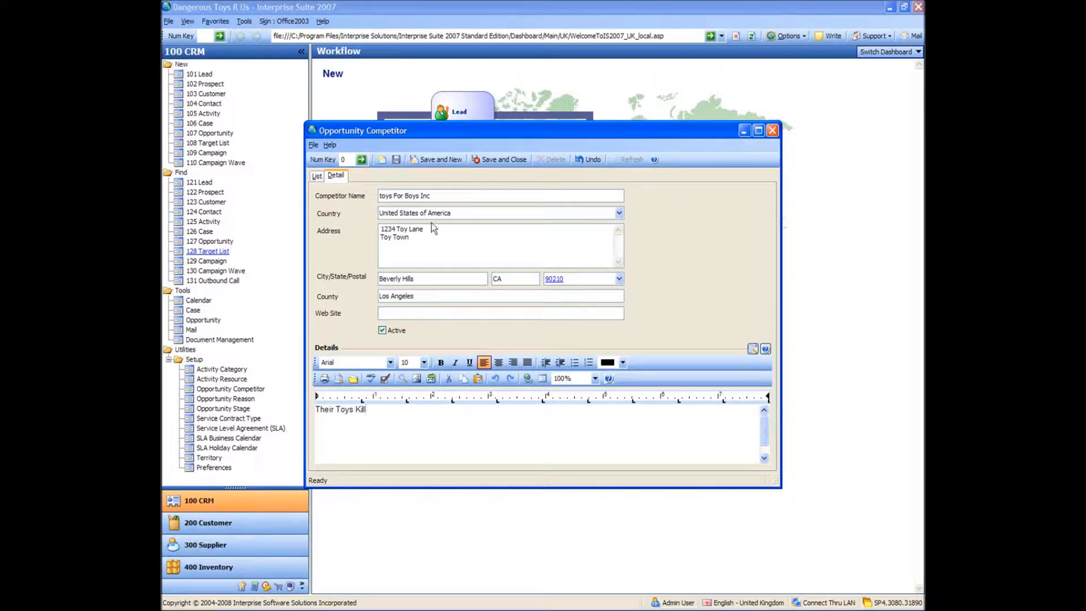
pyautogui.click(493, 244)
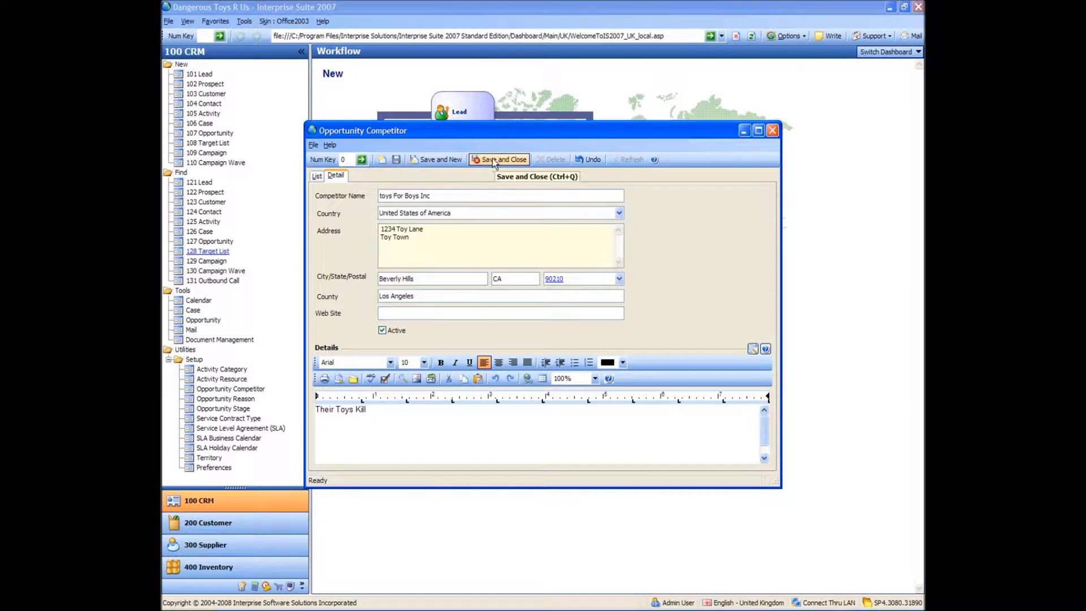
pyautogui.click(398, 159)
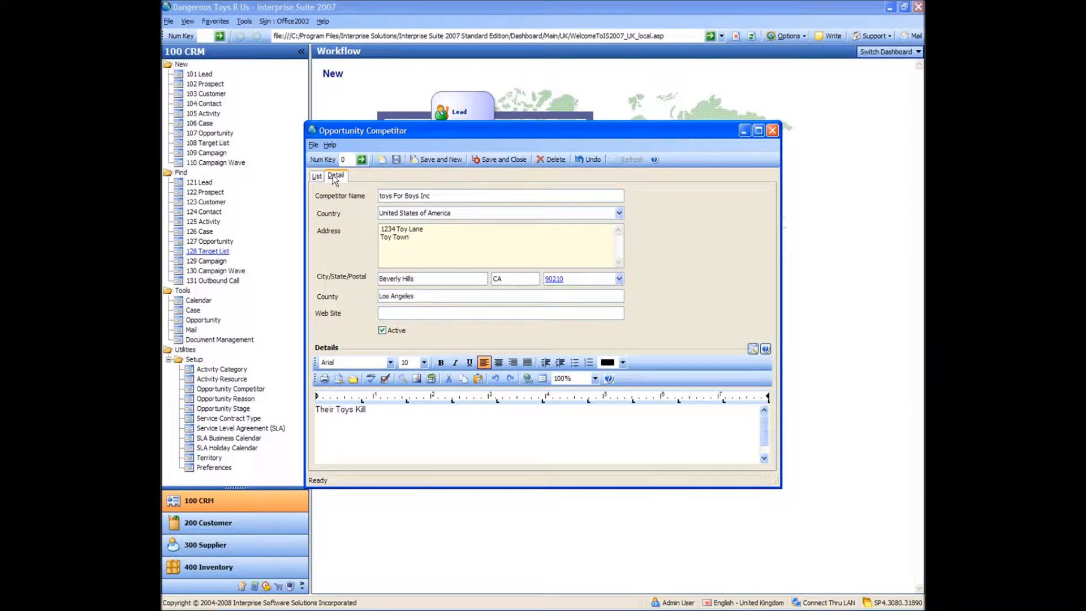
# Review the saved competitor in the list and detail views, then close the competitor window
pyautogui.click(313, 176)
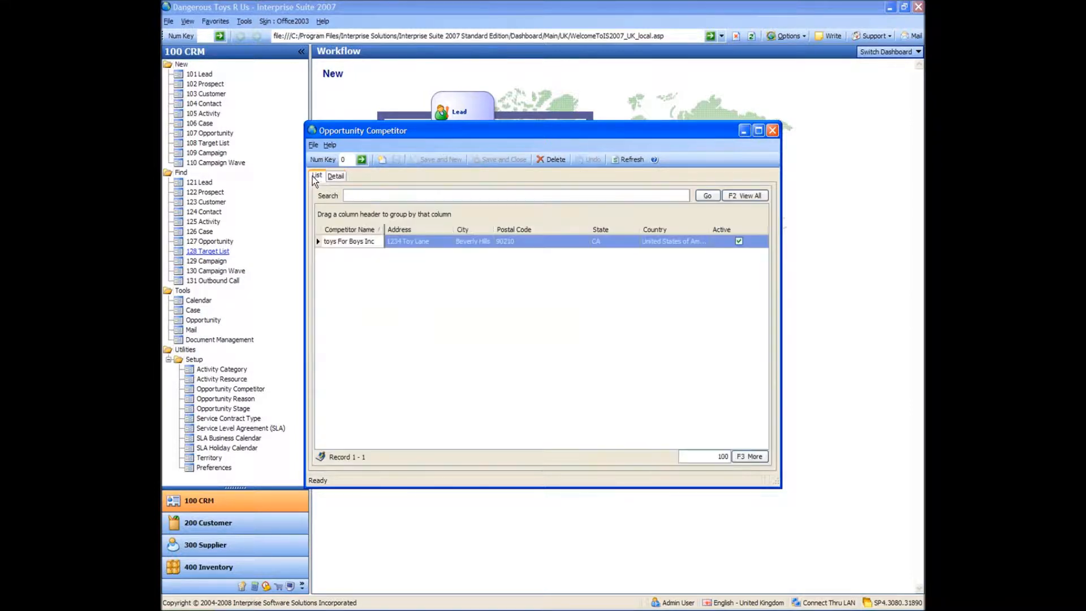
pyautogui.click(366, 243)
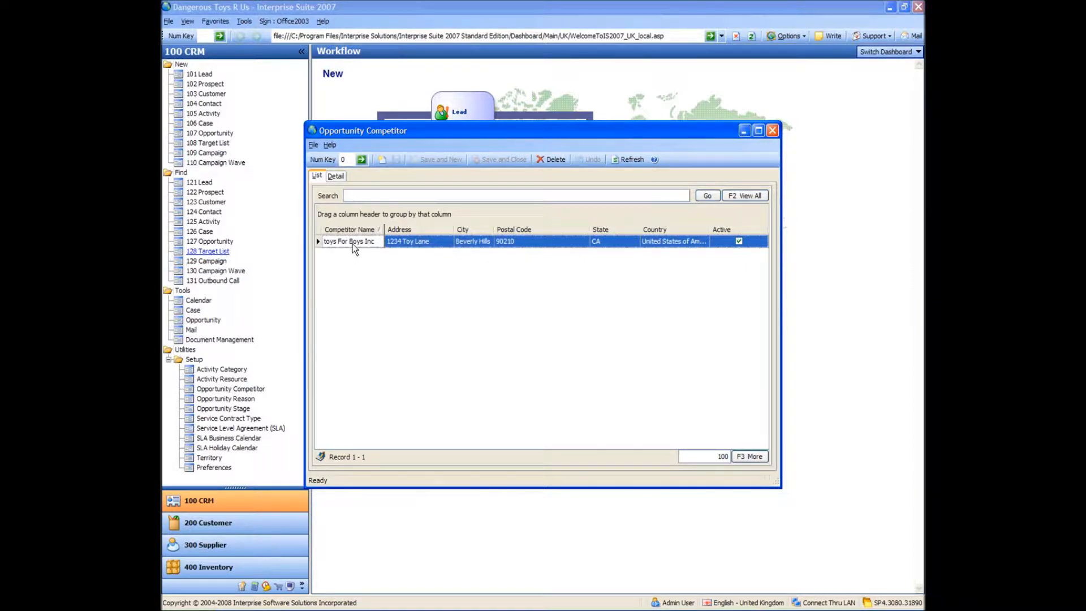
pyautogui.click(335, 175)
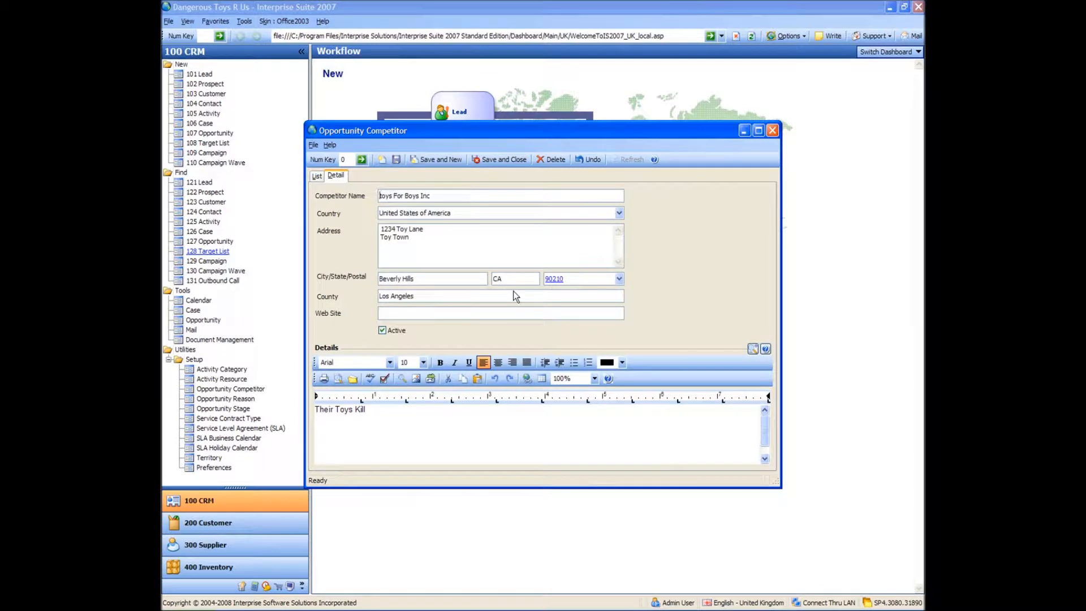
pyautogui.click(318, 176)
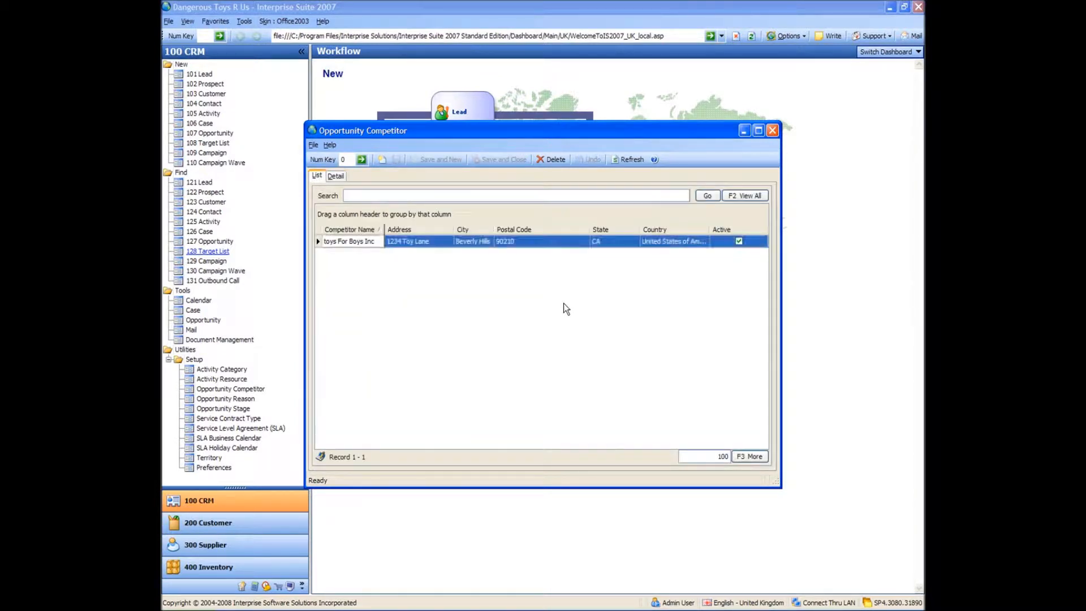
pyautogui.click(773, 131)
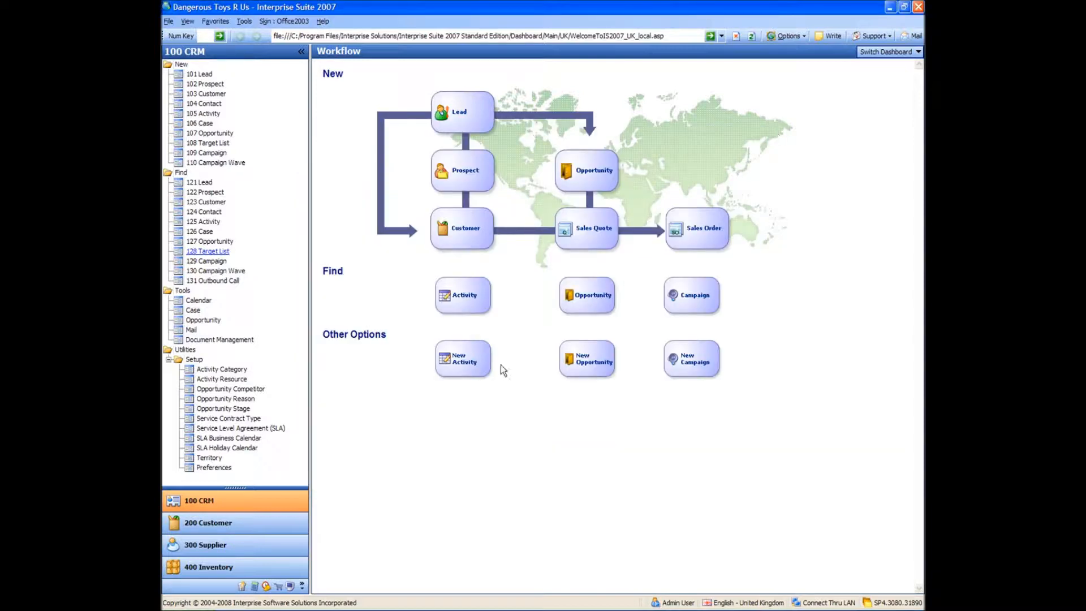
# Add the opportunity reason Not dangerous Enough and save and close the list
pyautogui.click(220, 399)
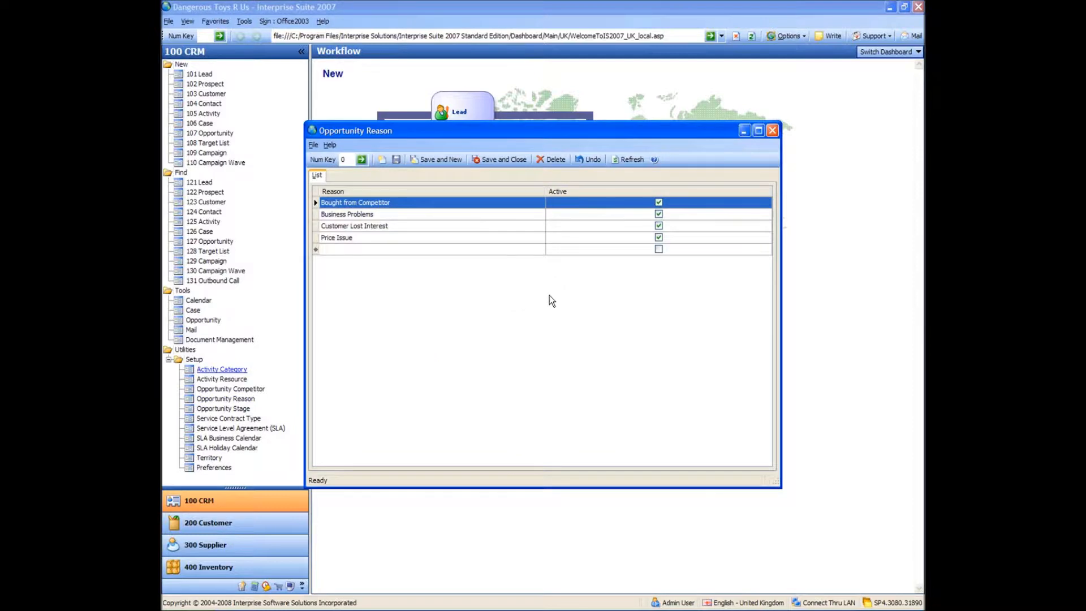
pyautogui.click(429, 250)
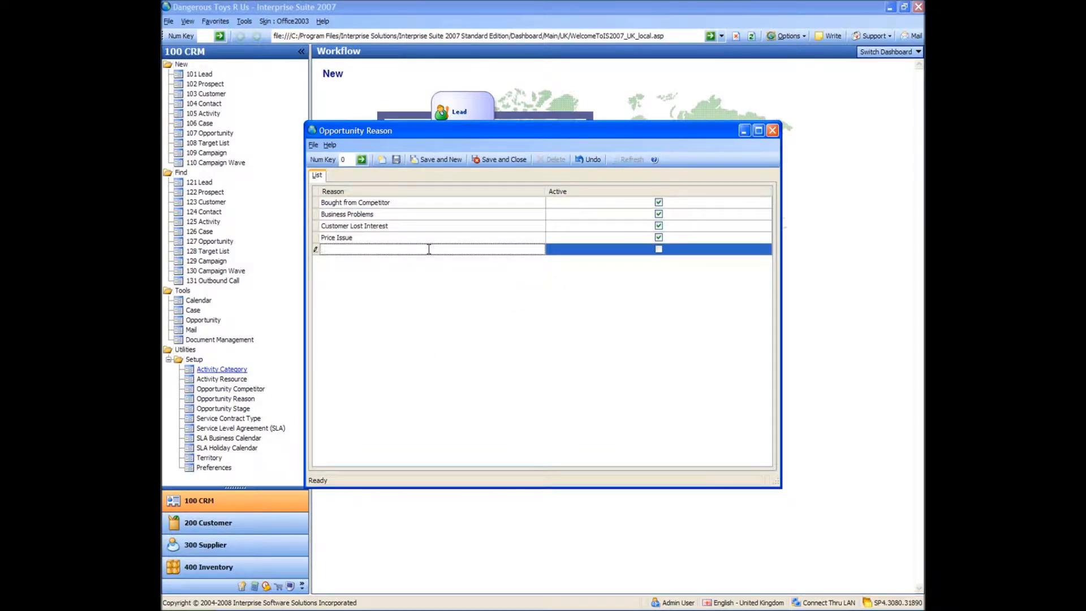
pyautogui.write('Not dangerous Enough')
pyautogui.press('Tab')
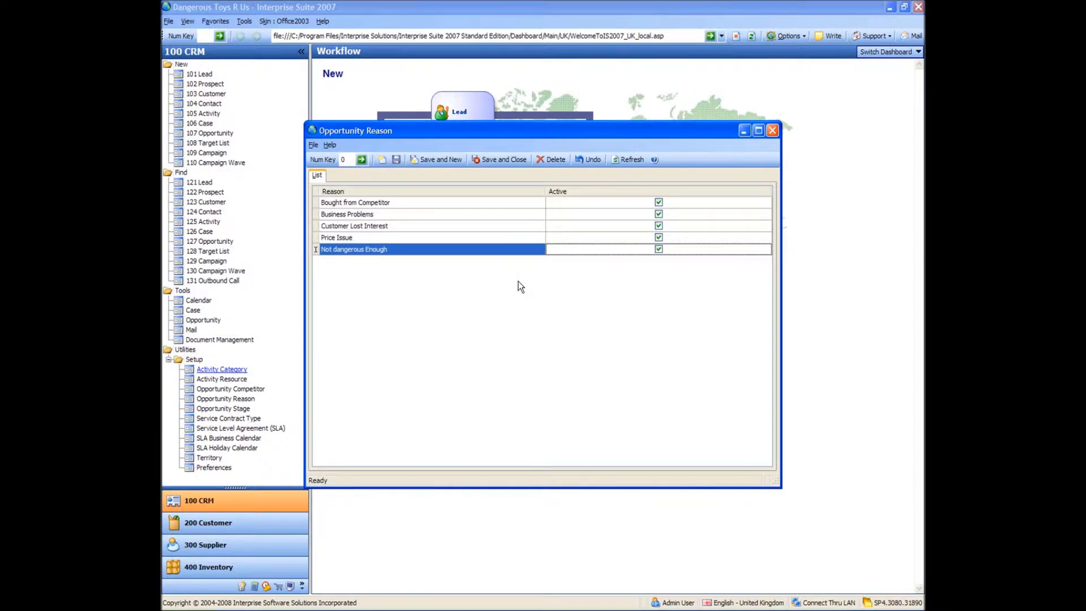
pyautogui.click(496, 161)
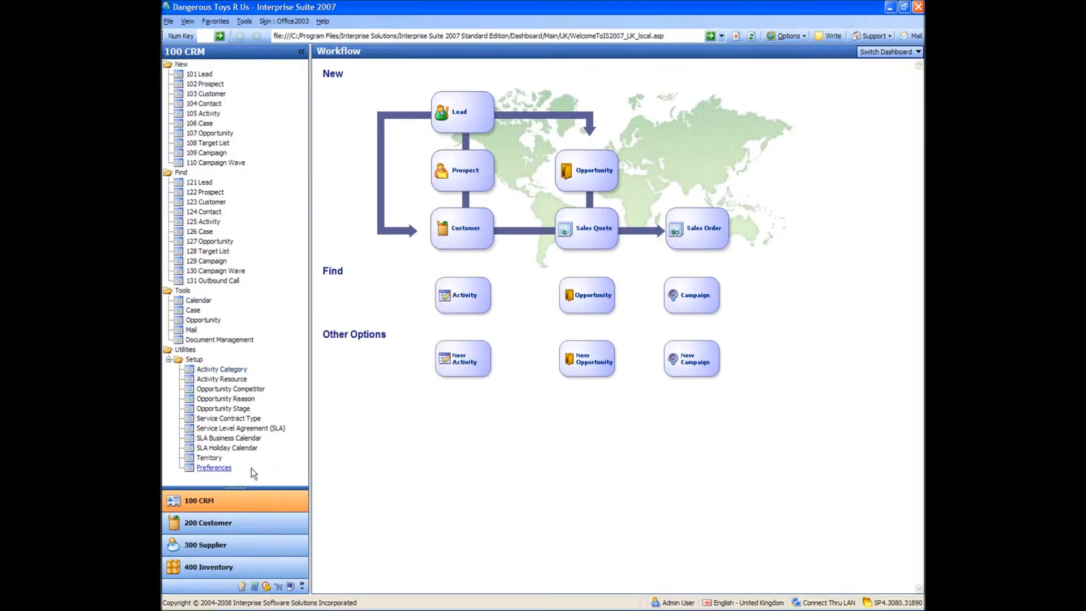
# Add the opportunity stage Customer Playing The Toy and save and close the list
pyautogui.click(222, 409)
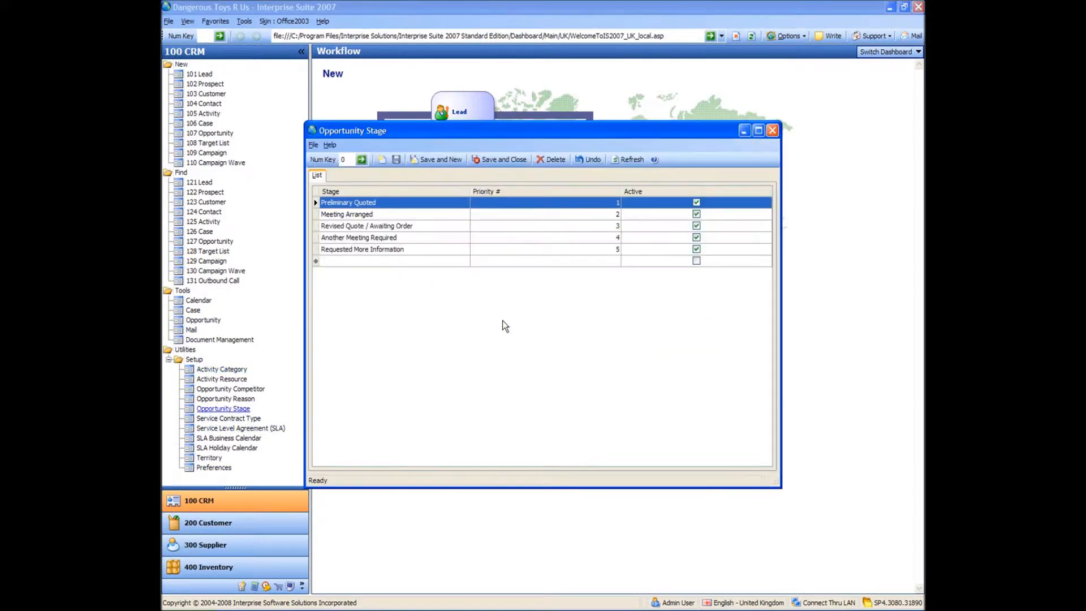
pyautogui.click(427, 260)
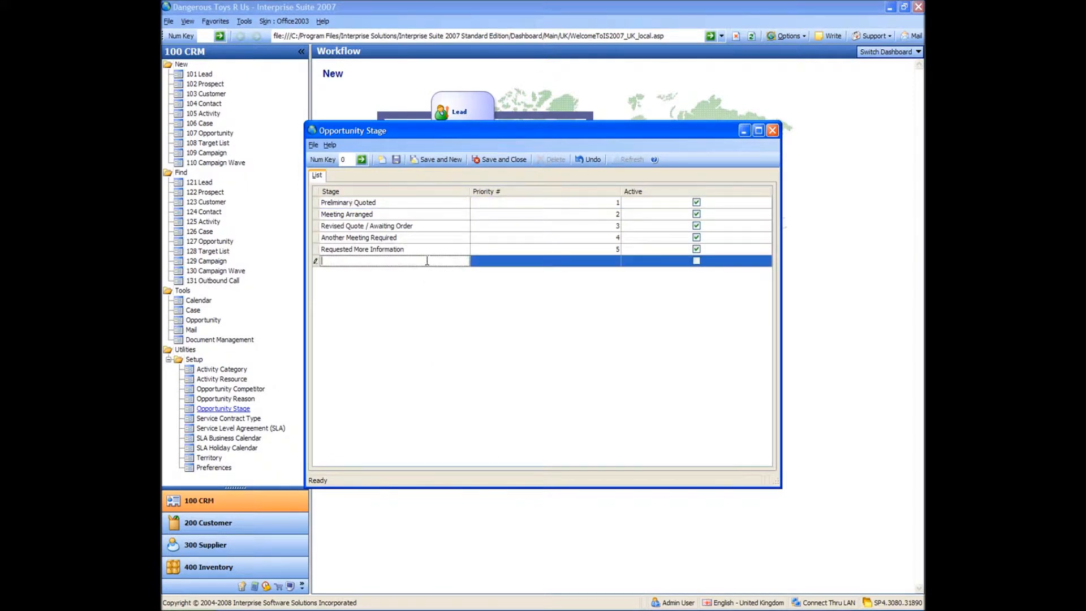
pyautogui.write('Customer Playing The Toy')
pyautogui.press('Tab')
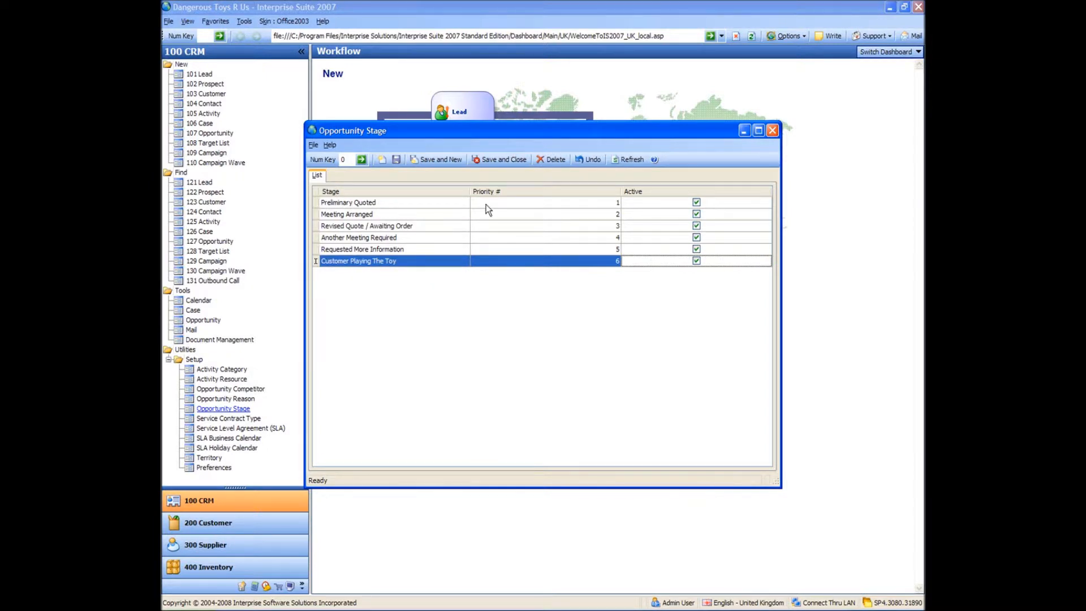
pyautogui.click(508, 162)
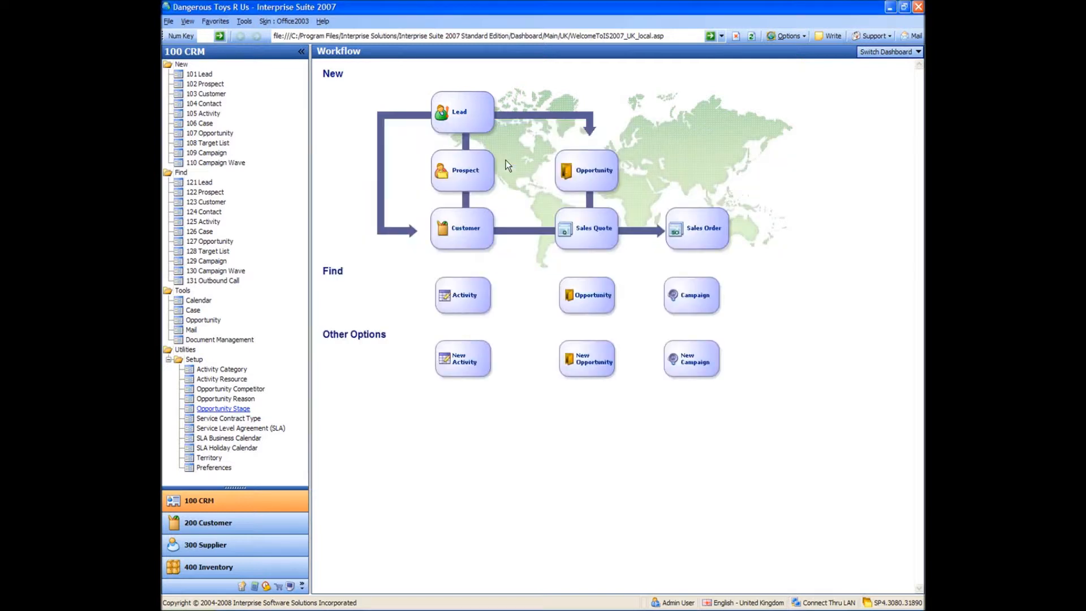
# Add the service contract type Everything Is Charegable
pyautogui.click(229, 420)
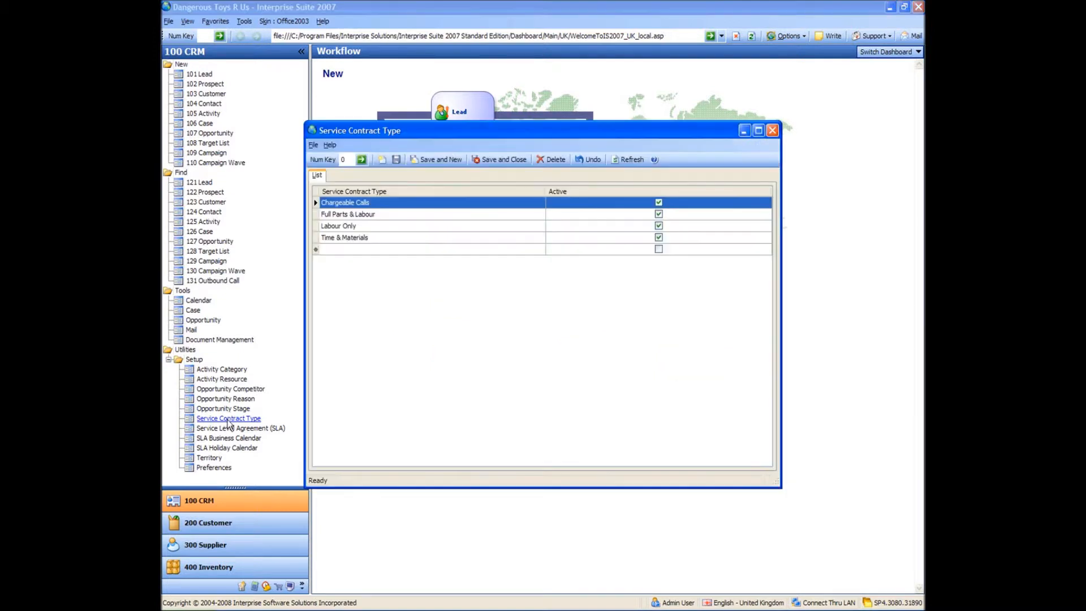
pyautogui.click(413, 249)
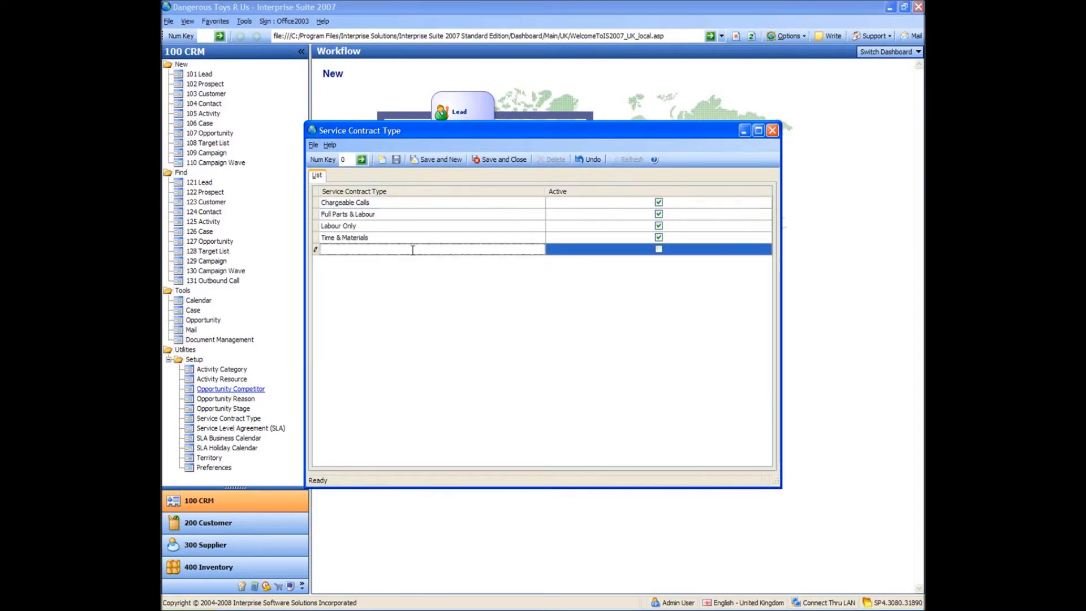
pyautogui.write('Everything Is Charegable')
pyautogui.press('Return')
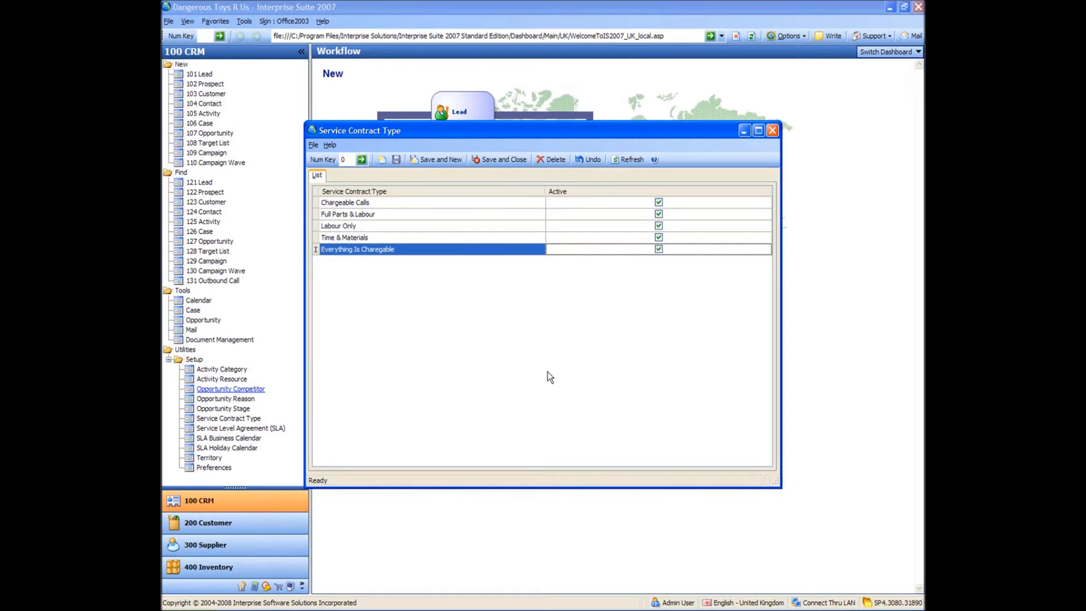
# Delete the Time & Materials service contract type
pyautogui.rightClick(362, 240)
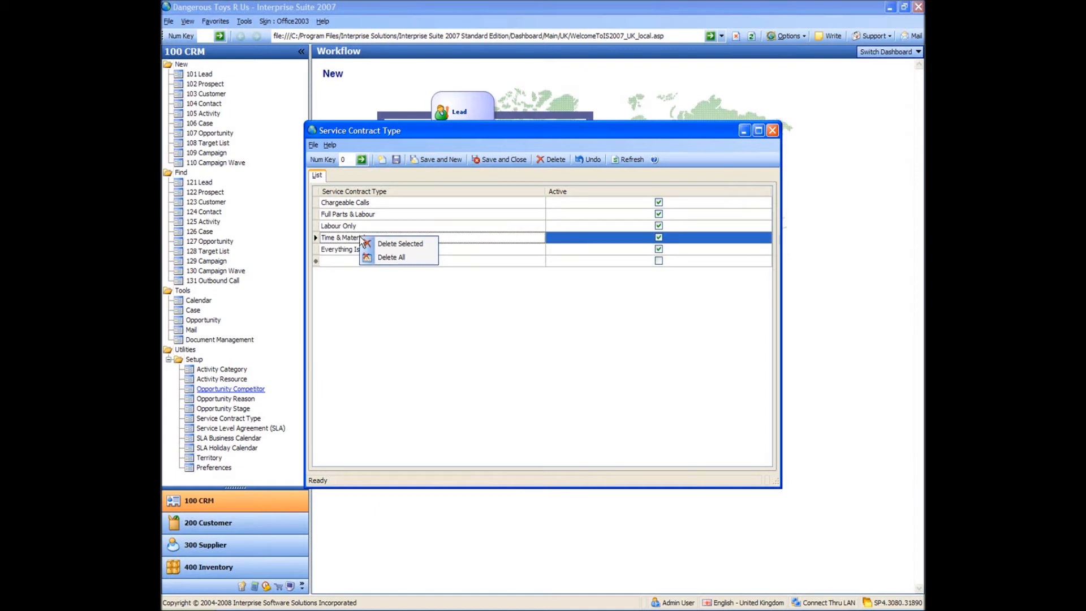
pyautogui.click(401, 244)
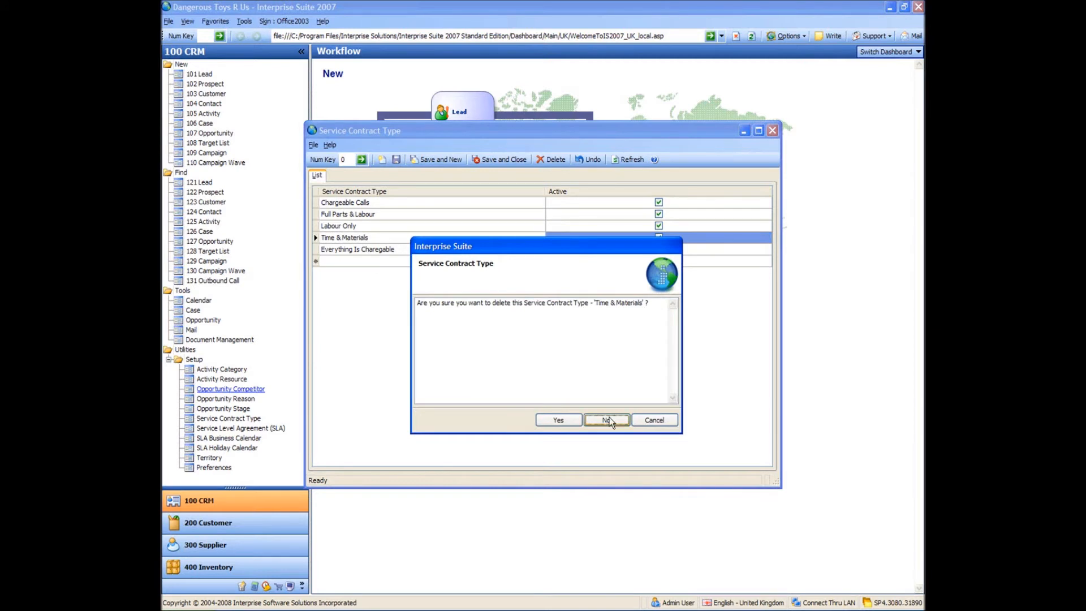
pyautogui.click(558, 420)
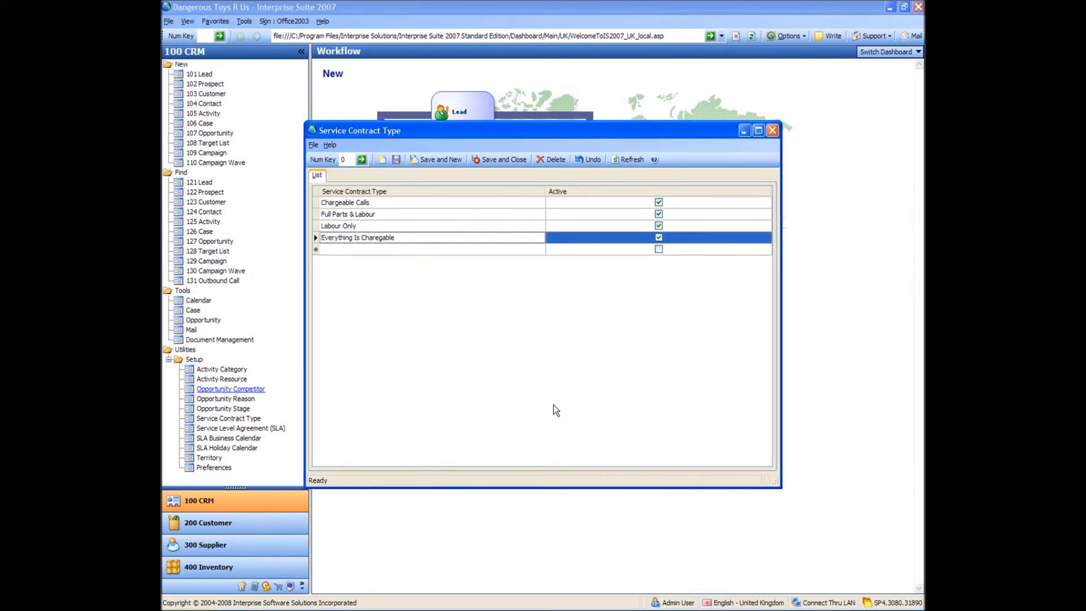
pyautogui.click(447, 249)
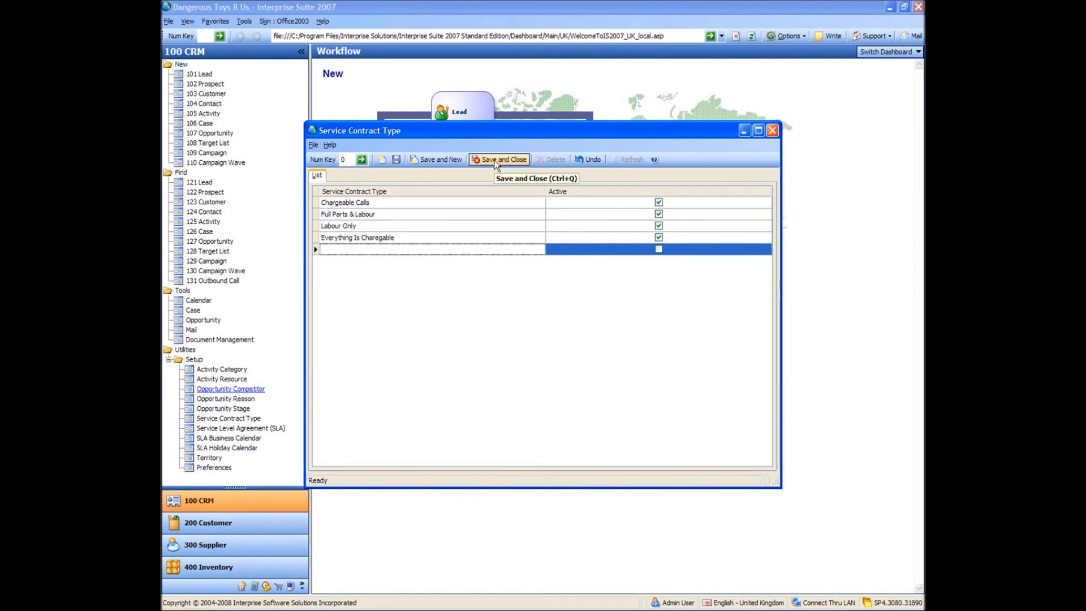
pyautogui.click(415, 228)
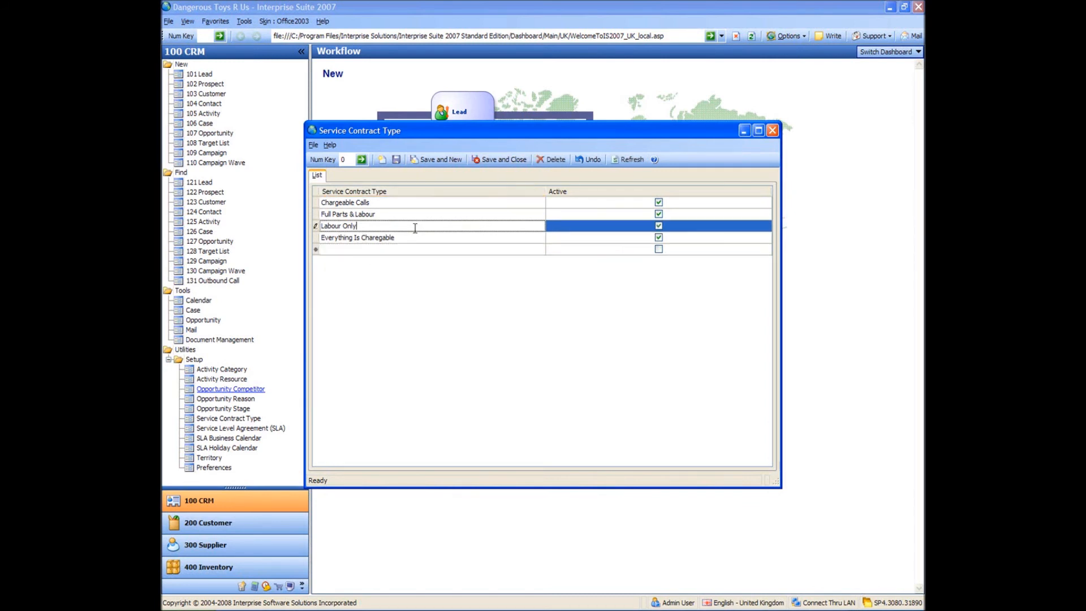